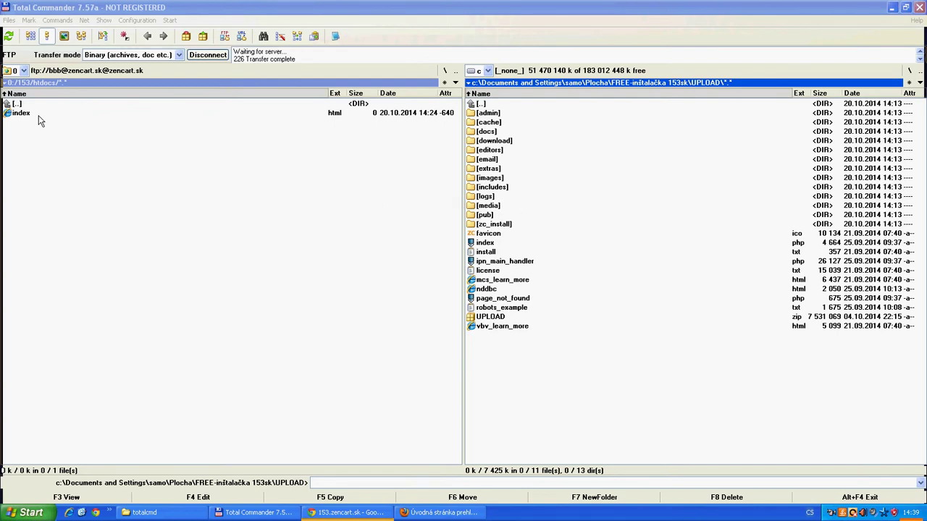
Make the left FTP panel with the server's 153/htdocs listing the active panel
left_click(81, 147)
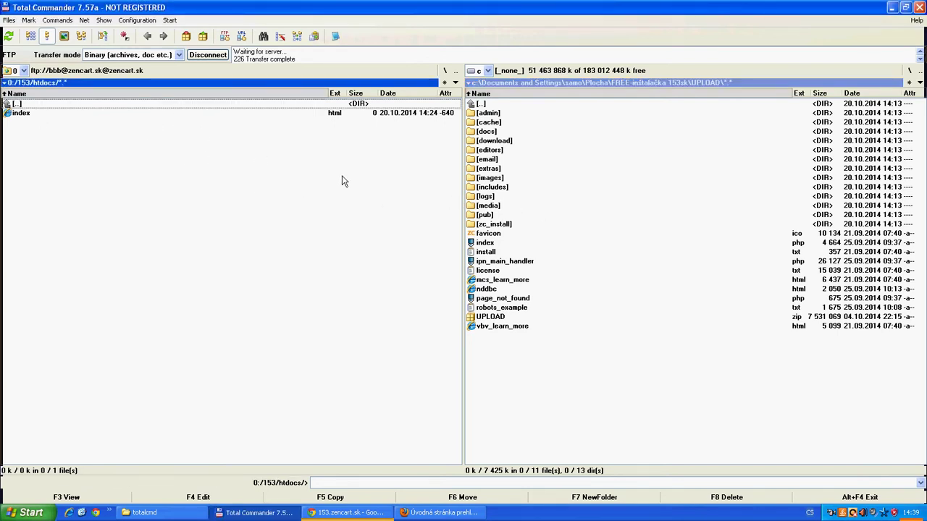
Keep the current connection, open a second FTP connection to the saved 153.zencart.sk entry, and log in
left_click(225, 37)
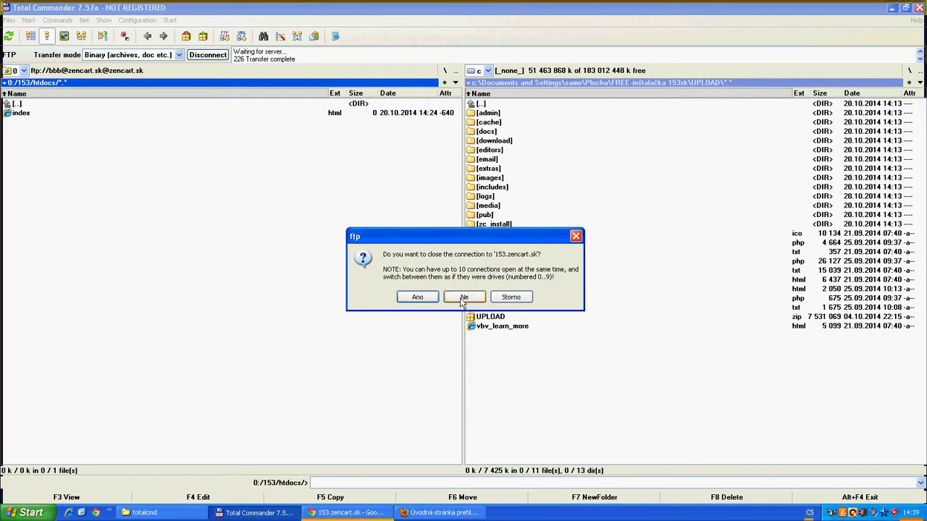
left_click(461, 299)
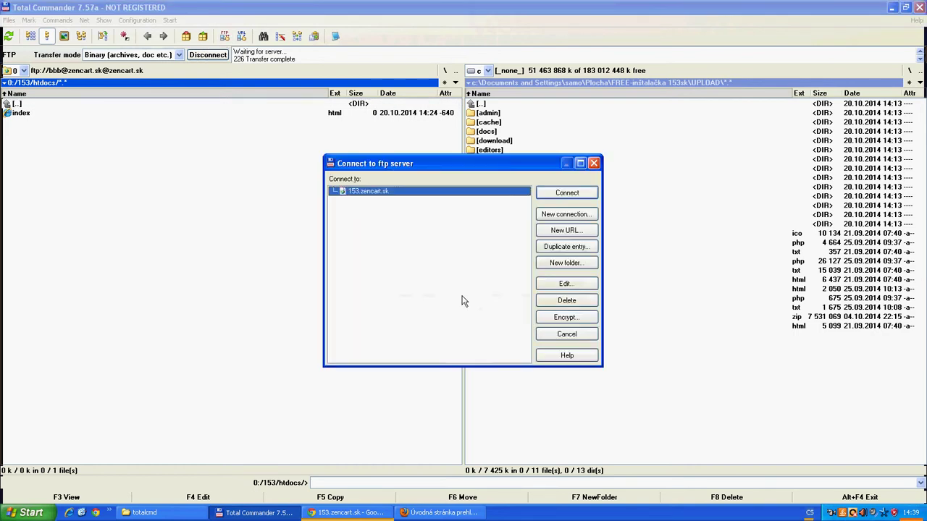
left_click(567, 285)
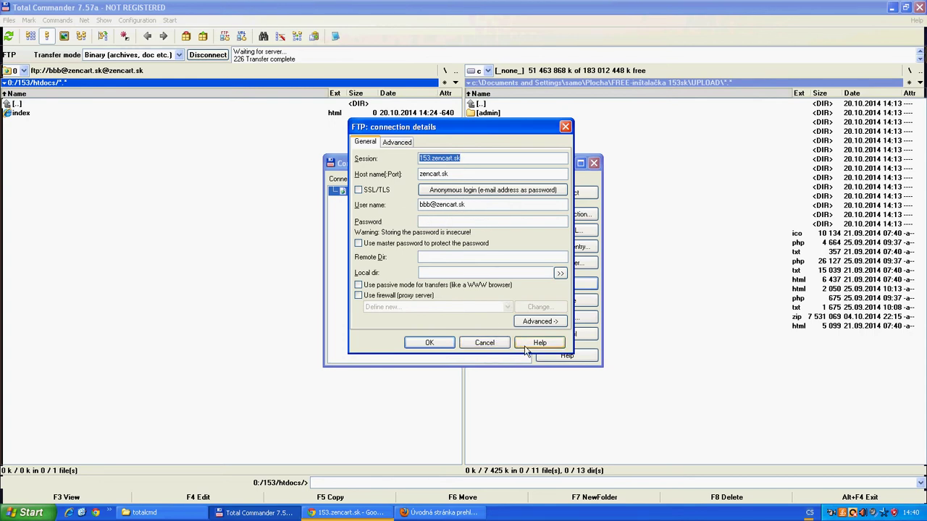
left_click(430, 342)
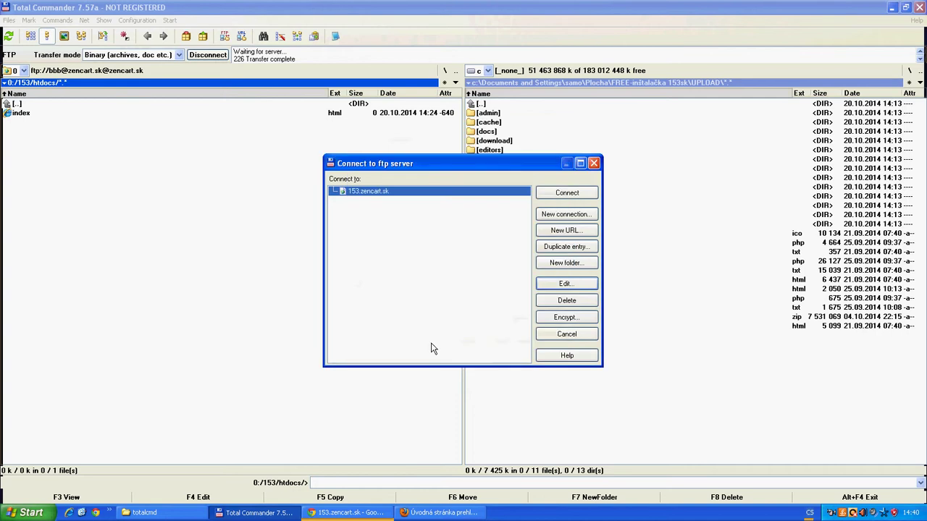
left_click(567, 194)
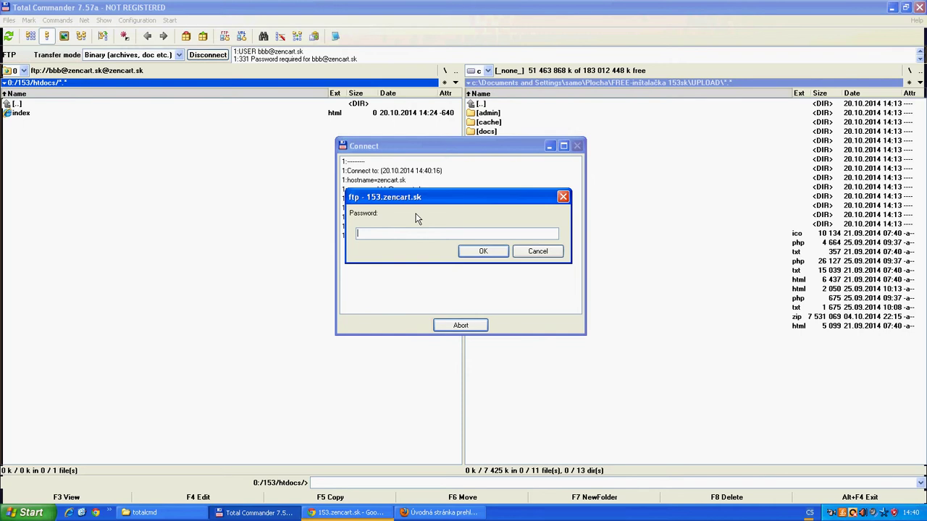
type("*")
left_click(483, 251)
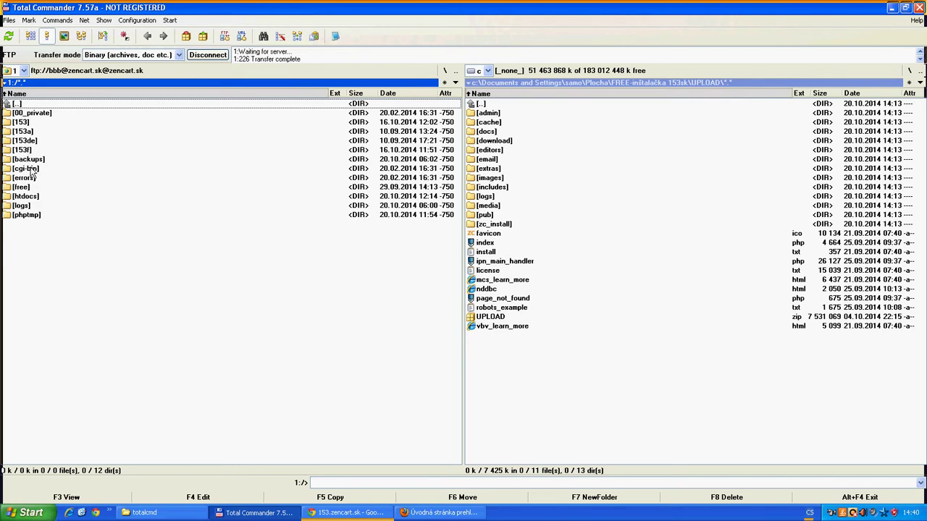
Open the server's 153/htdocs folder and select all local Zen Cart files except UPLOAD.zip
double_click(19, 123)
double_click(23, 140)
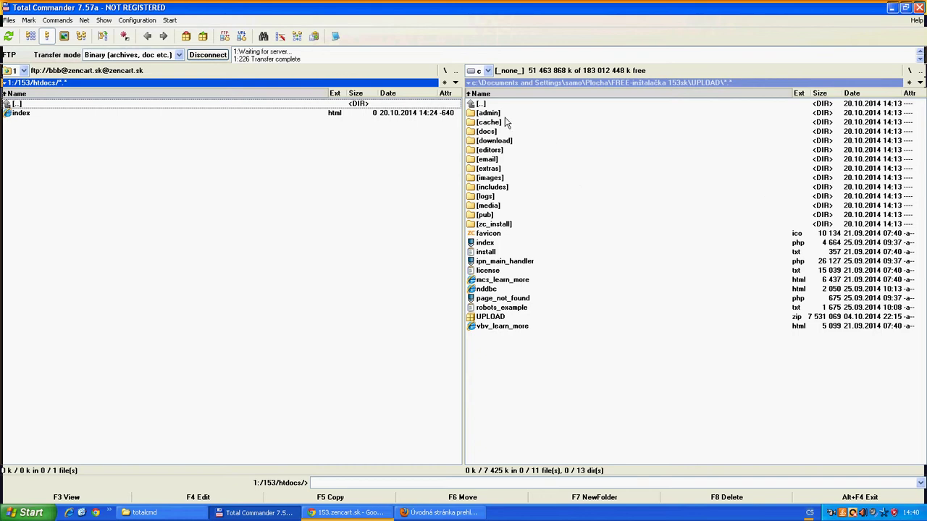
left_click_drag(492, 115, 502, 327)
left_click(498, 319, "ctrl")
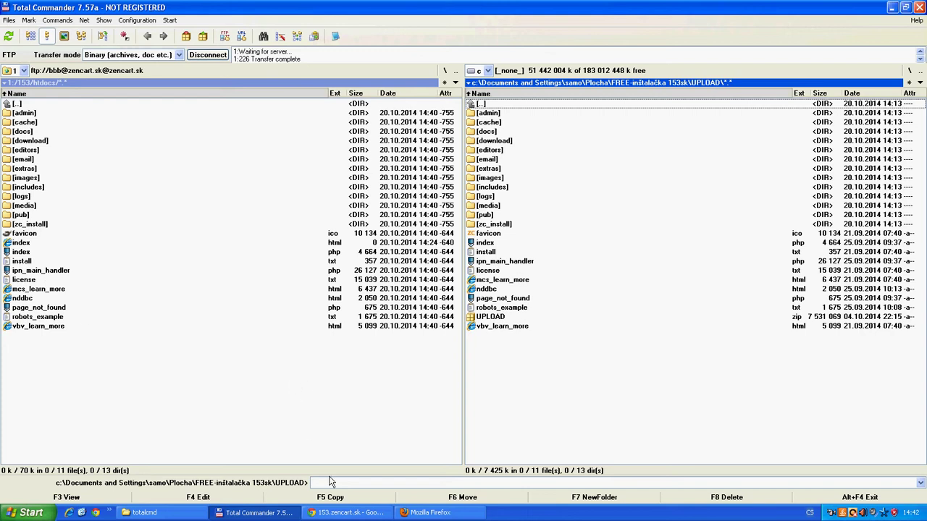
Bring Chrome forward and reload the 153.zencart.sk site
left_click(340, 514)
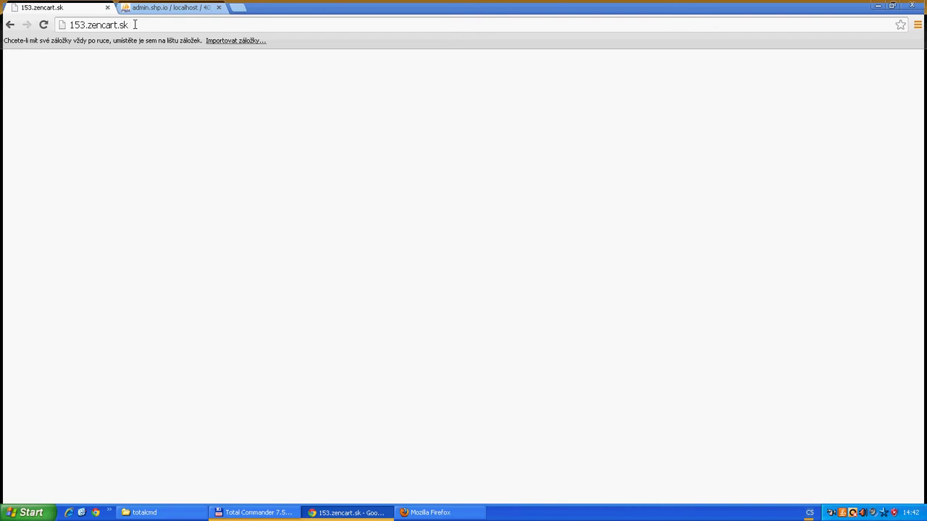
left_click(134, 24)
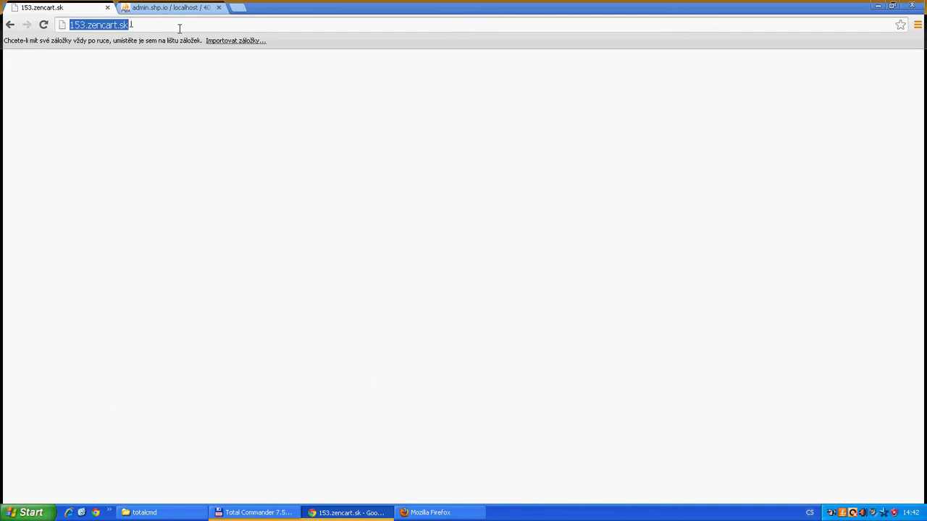
left_click(133, 25)
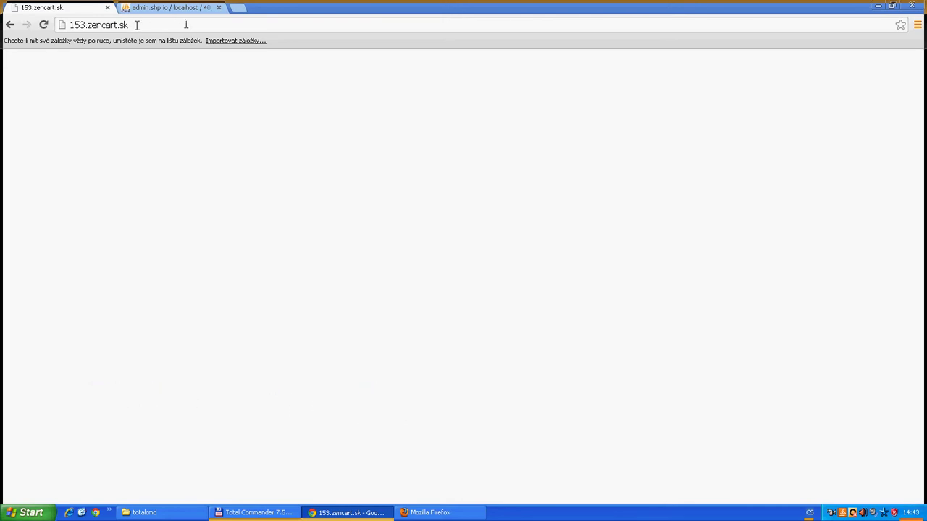
double_click(136, 24)
left_click(136, 24)
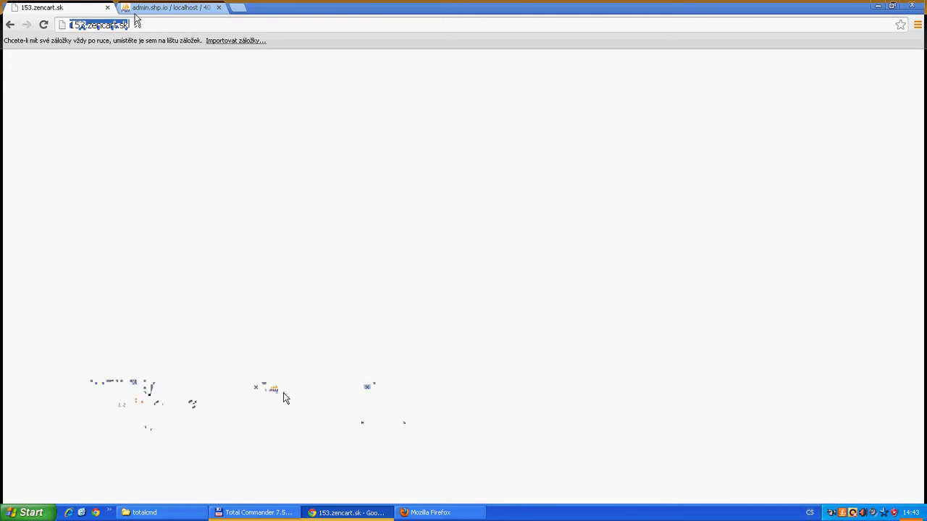
left_click(135, 20)
key("Return")
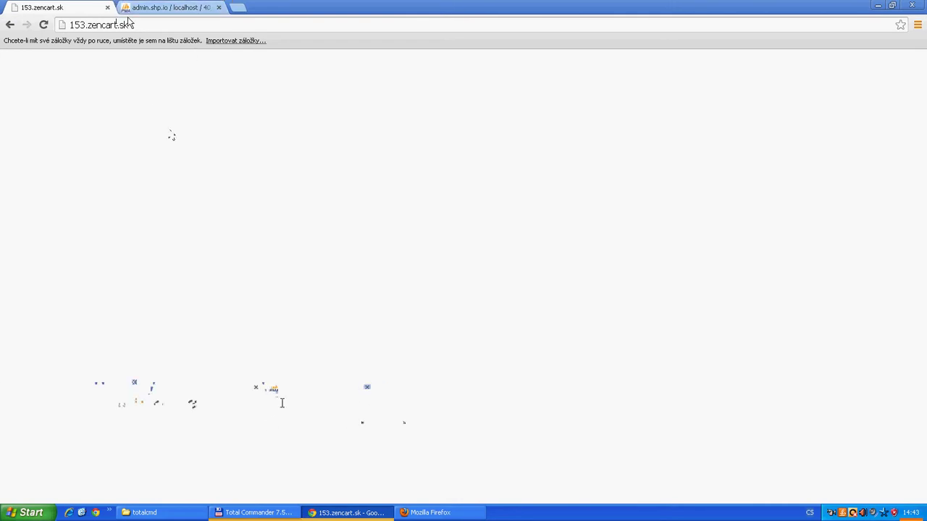
Load 153.zencart.sk/index.php from the address bar
left_click(136, 25)
left_click(142, 26)
type("/")
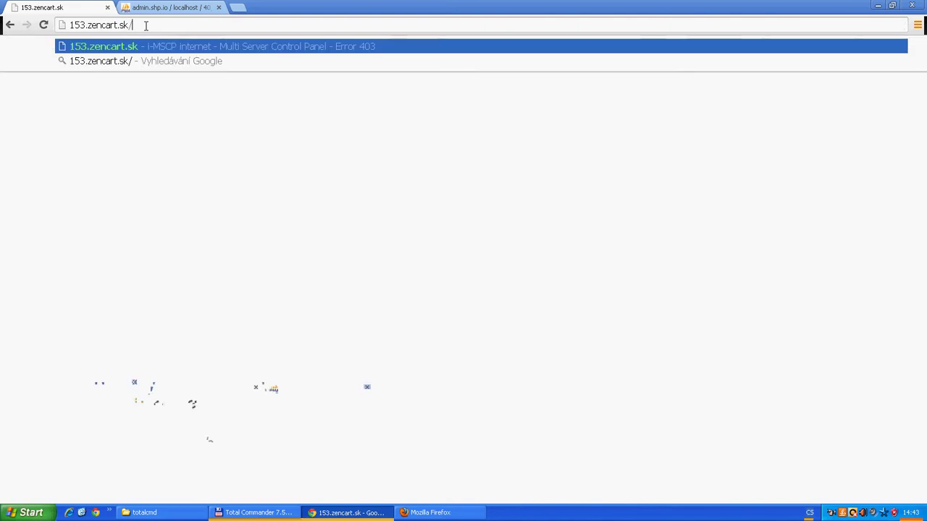
type("index.php")
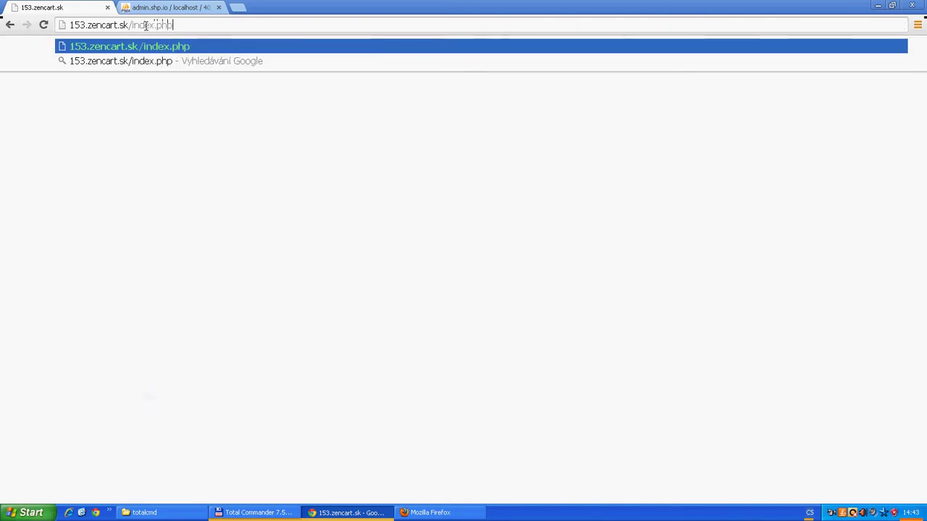
key("Return")
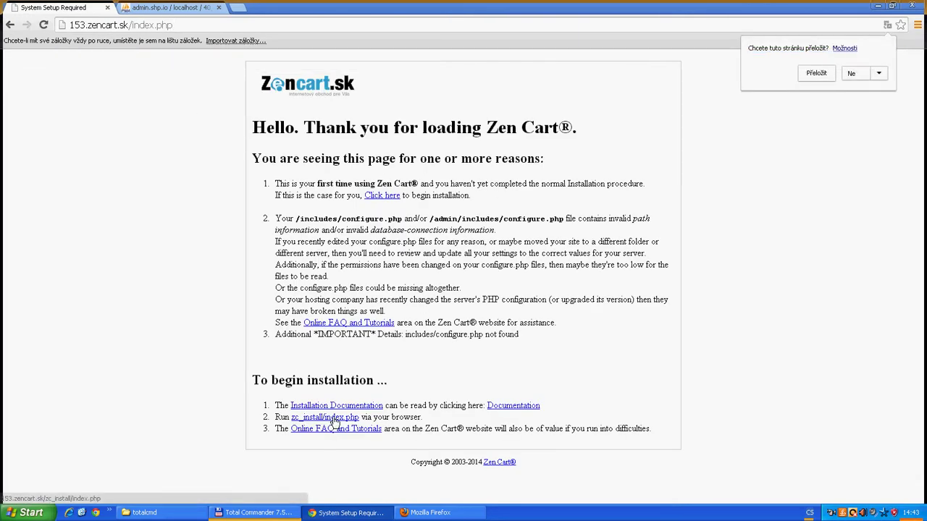
Launch zc_install, agree to the GPL licence, and start the install after the system inspection
left_click(336, 419)
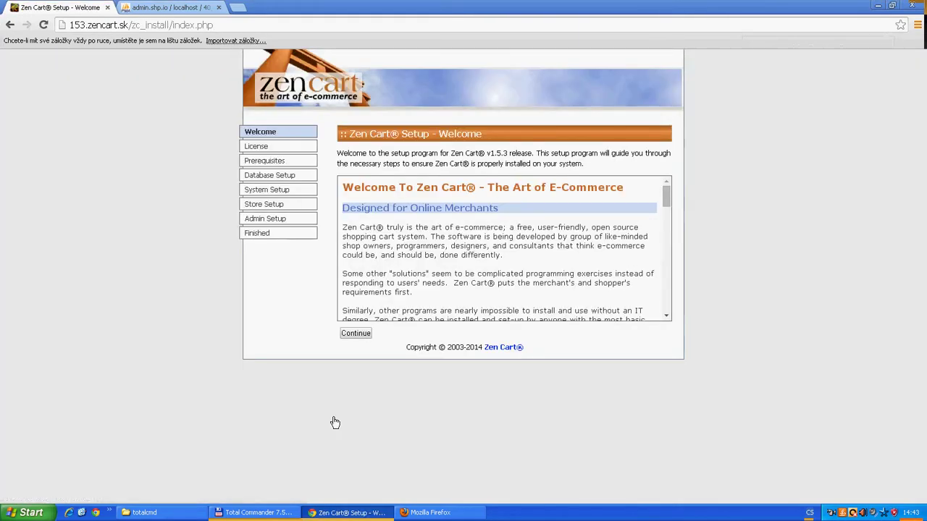
left_click(356, 333)
left_click(344, 333)
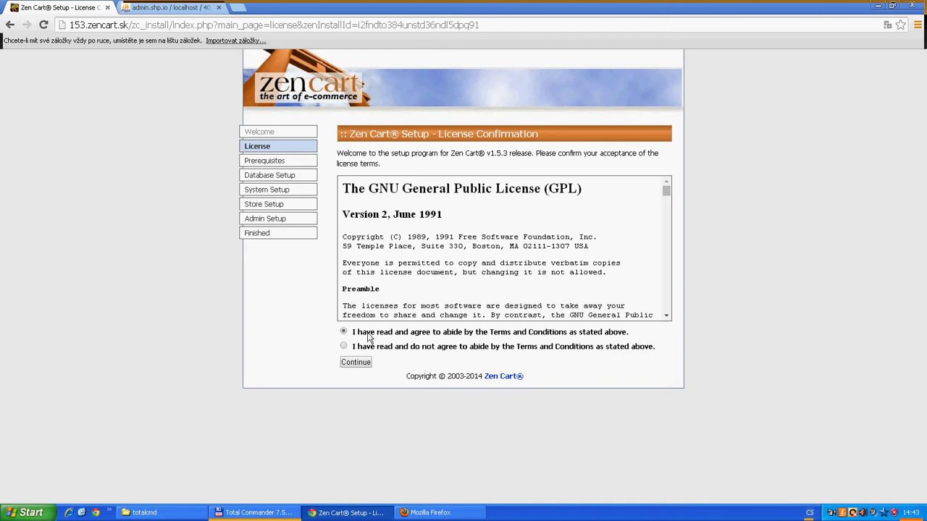
left_click(357, 363)
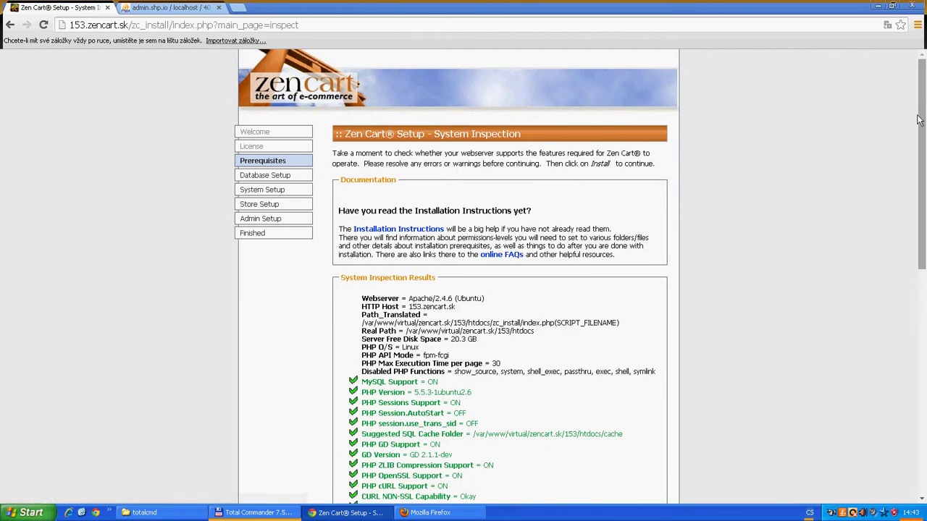
left_click_drag(919, 121, 923, 350)
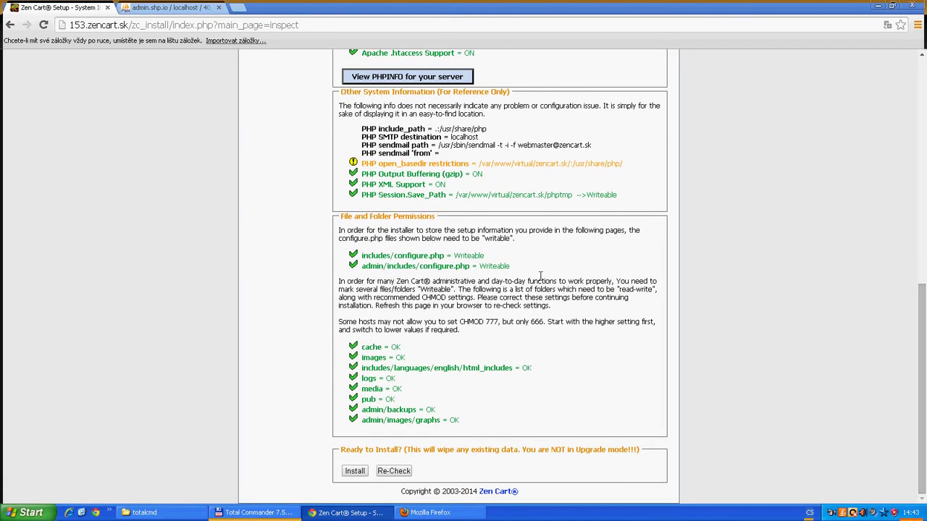
left_click(354, 472)
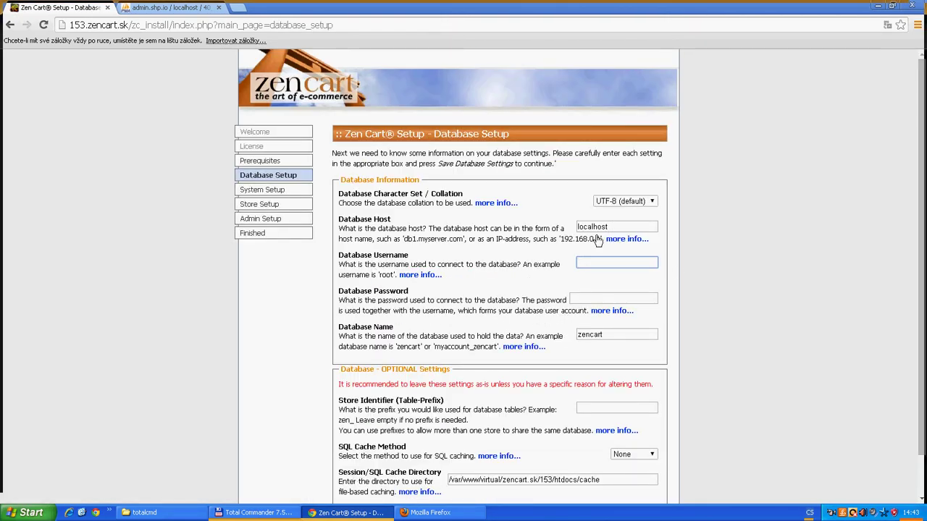
Switch to the admin.shp.io phpMyAdmin tab showing the empty 40_zen153 database
left_click(162, 9)
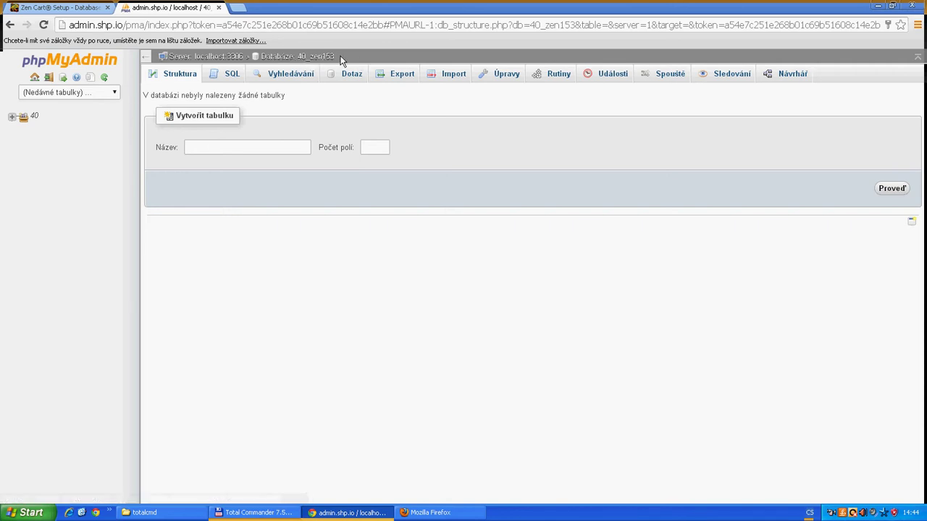
Select 40_zen153 in the phpMyAdmin breadcrumb and go back to the Database Setup tab
left_click_drag(340, 55, 299, 63)
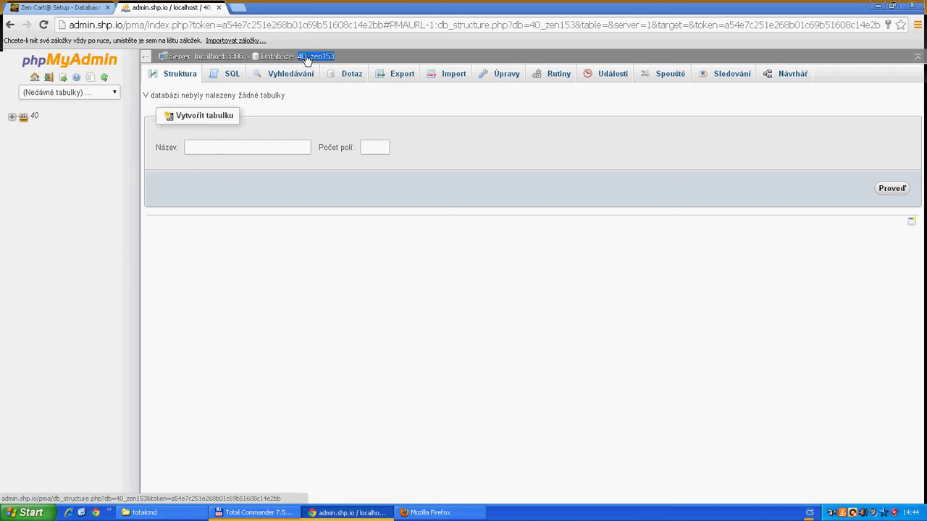
left_click(72, 7)
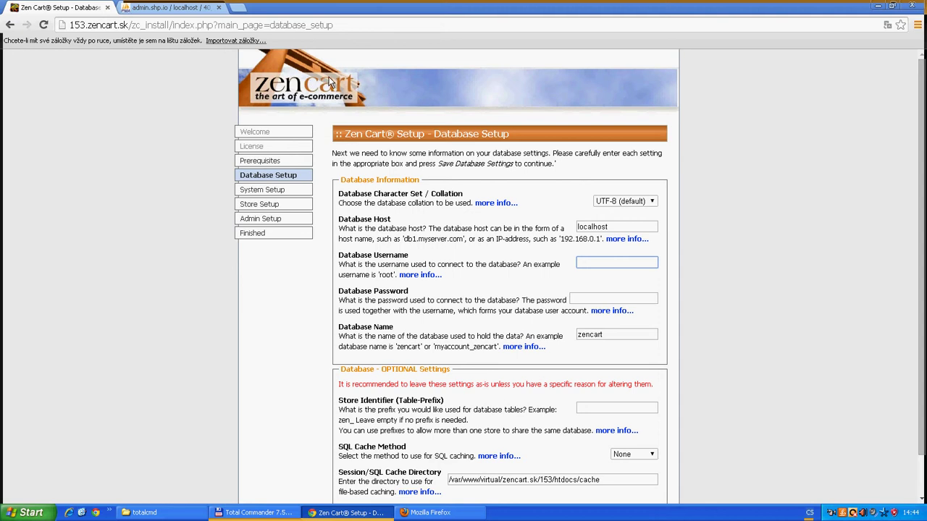
Replace the database name with 40_zen153 and fill the database username and password fields
scroll(713, 134, "down", 2)
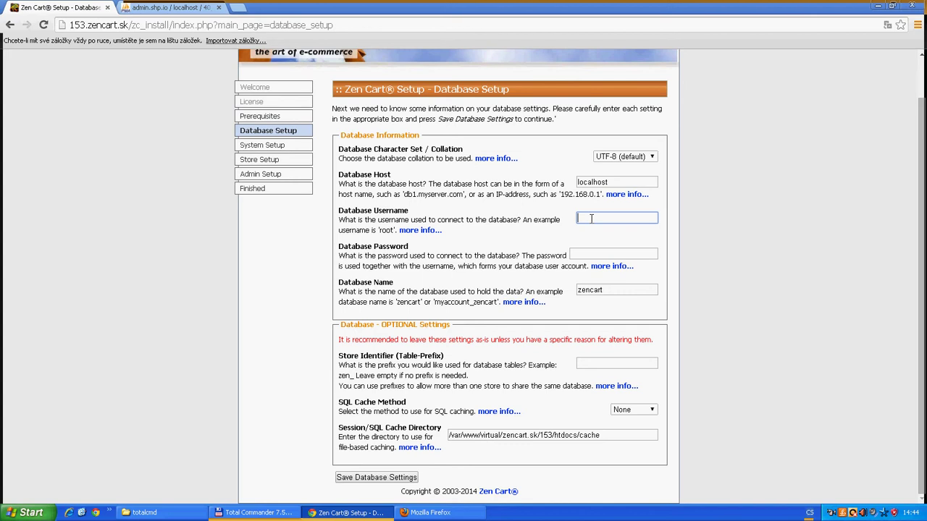
double_click(594, 289)
type("40_zen153")
left_click(598, 218)
left_click(592, 253)
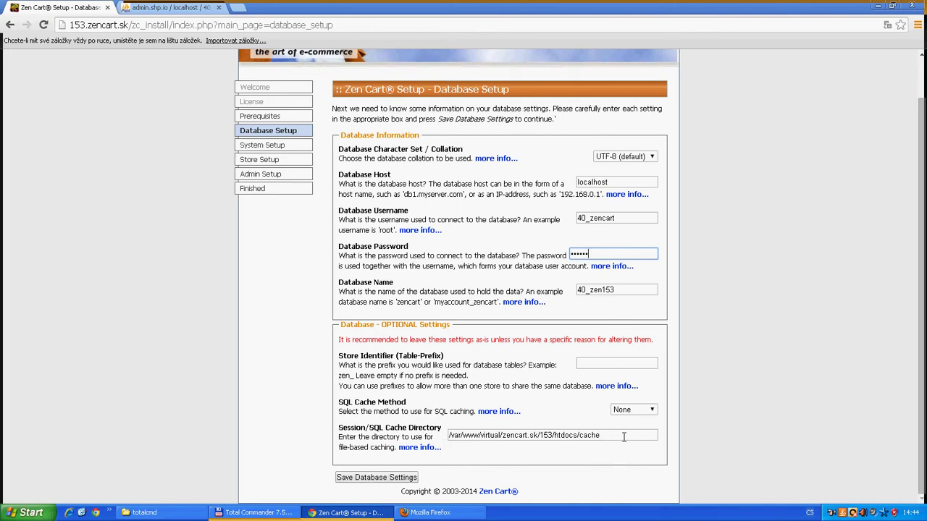
Save the database and system settings to reach the Store Setup page
left_click(373, 481)
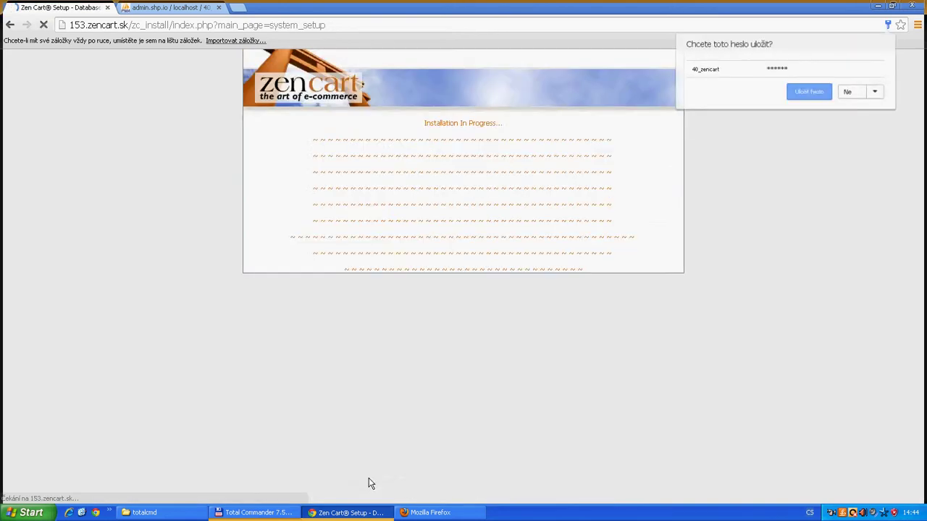
scroll(595, 367, "down", 2)
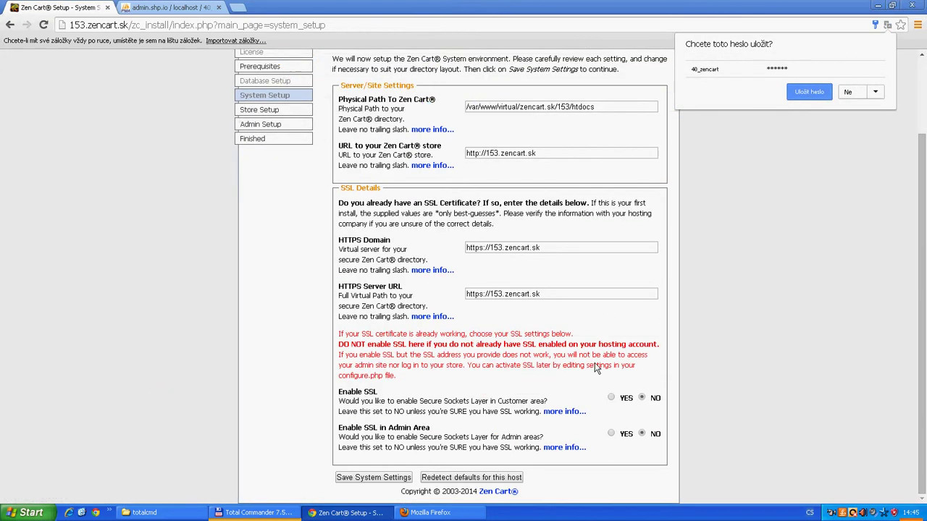
left_click(369, 479)
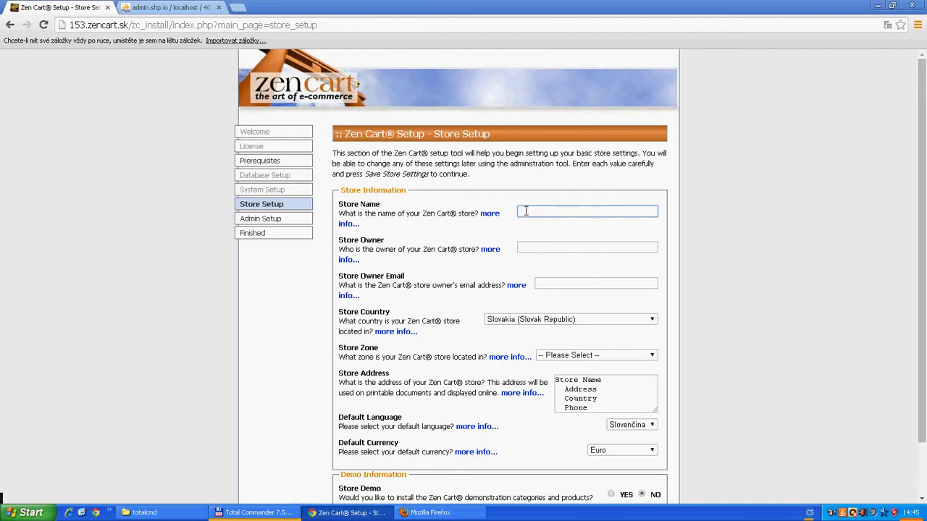
Enter store name '153zencart sk', the store owner's name and the owner's e-mail
type("153.zencart sk")
left_click(540, 246)
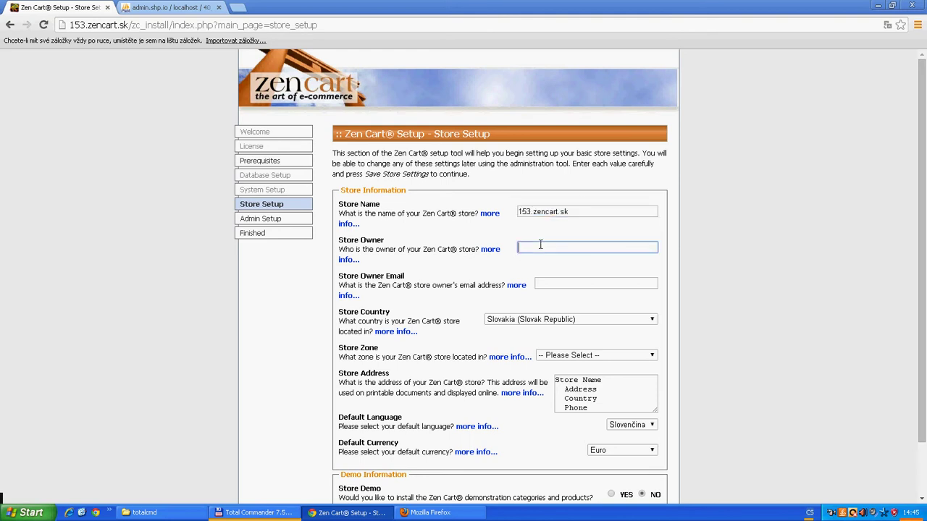
left_click(569, 282)
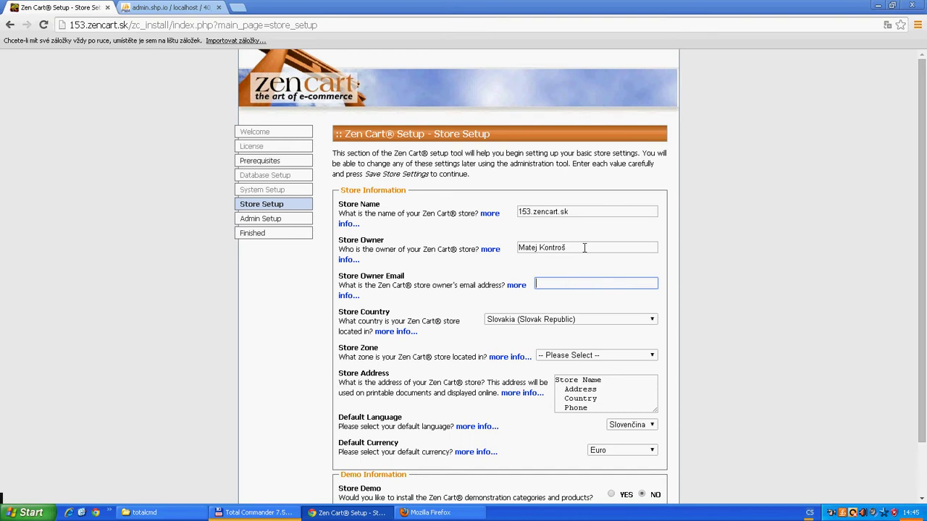
left_click_drag(601, 283, 528, 290)
key("ctrl+c")
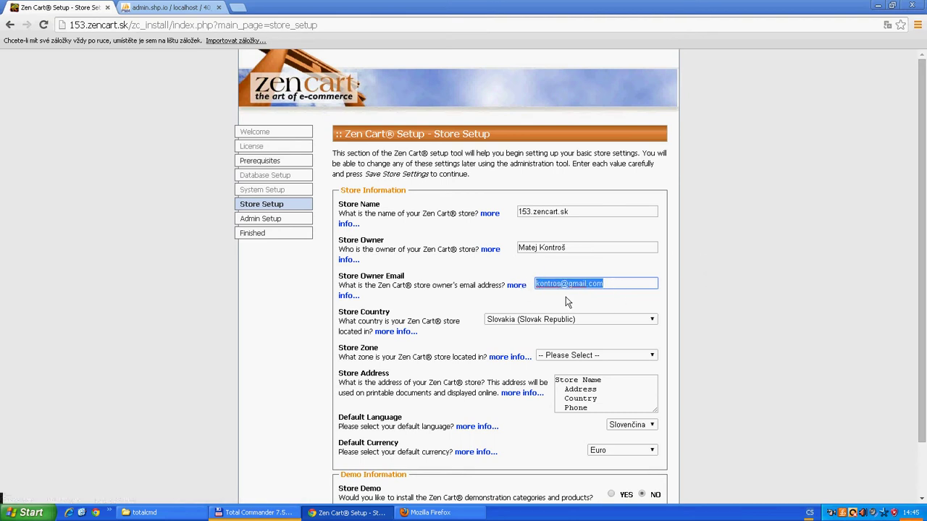
Set the store zone to Košický, enable demo data, and save the store settings
left_click(589, 355)
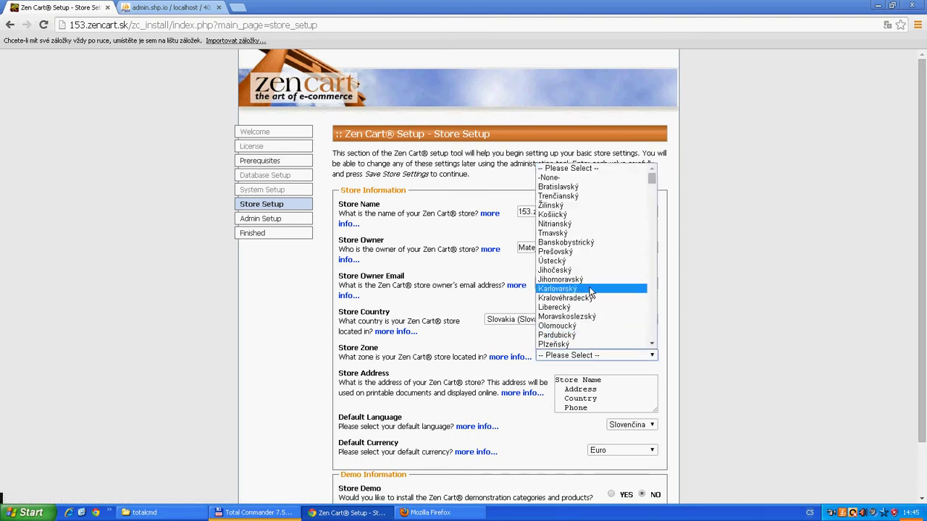
left_click(592, 215)
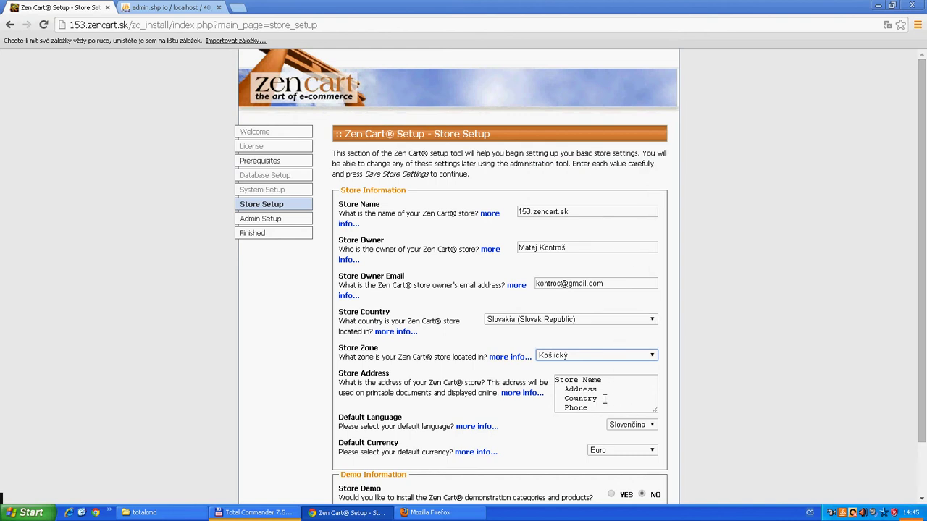
left_click_drag(590, 408, 555, 376)
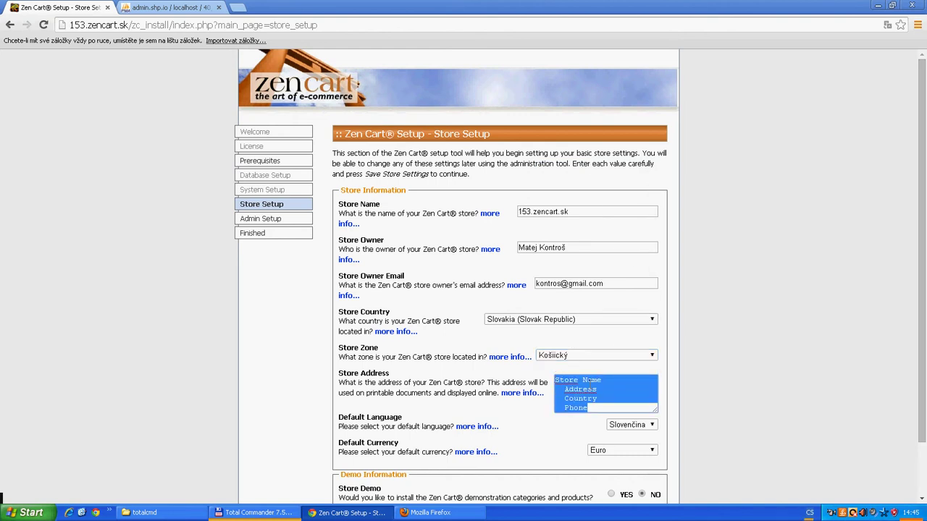
scroll(507, 358, "down", 2)
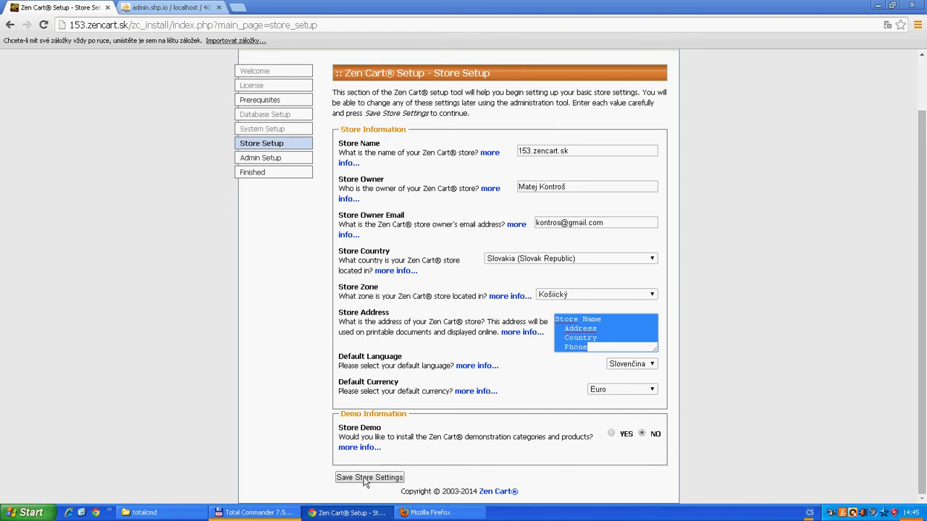
left_click(612, 435)
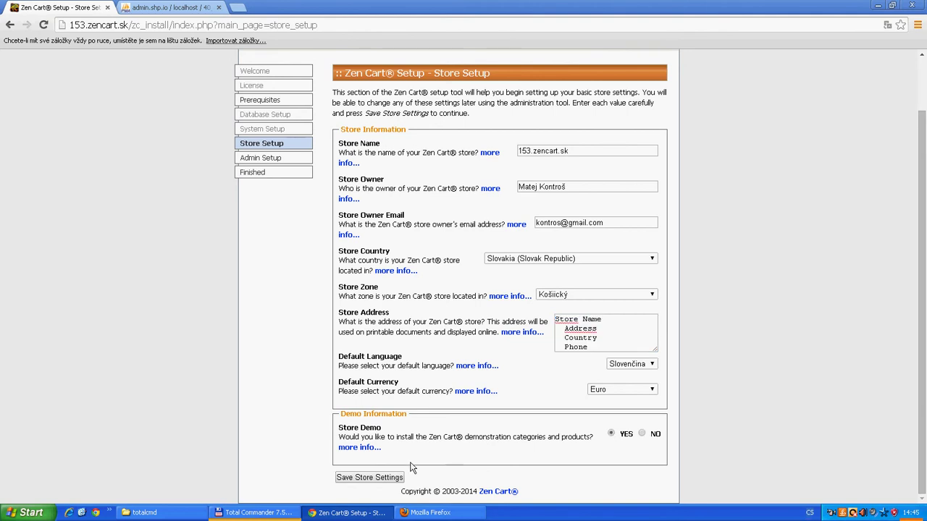
left_click(371, 478)
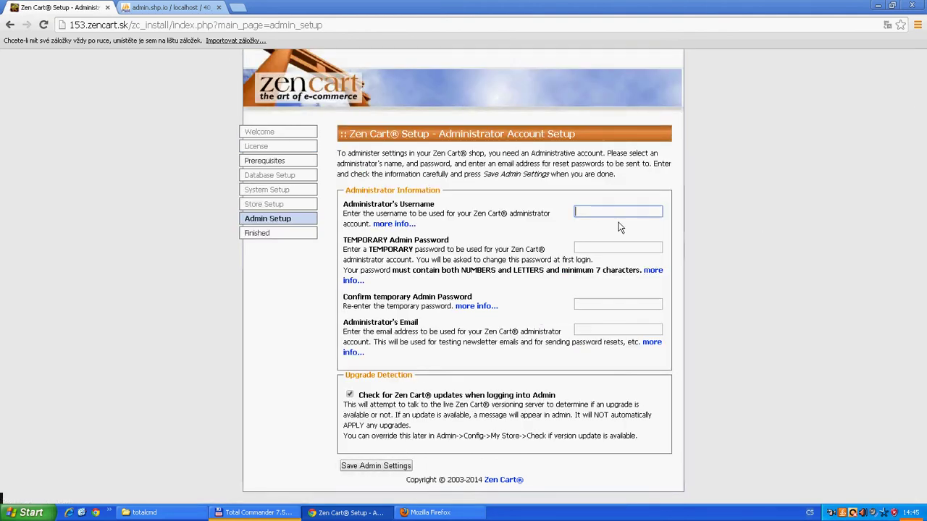
Enter the admin username and the temporary password plus its confirmation
key("Tab")
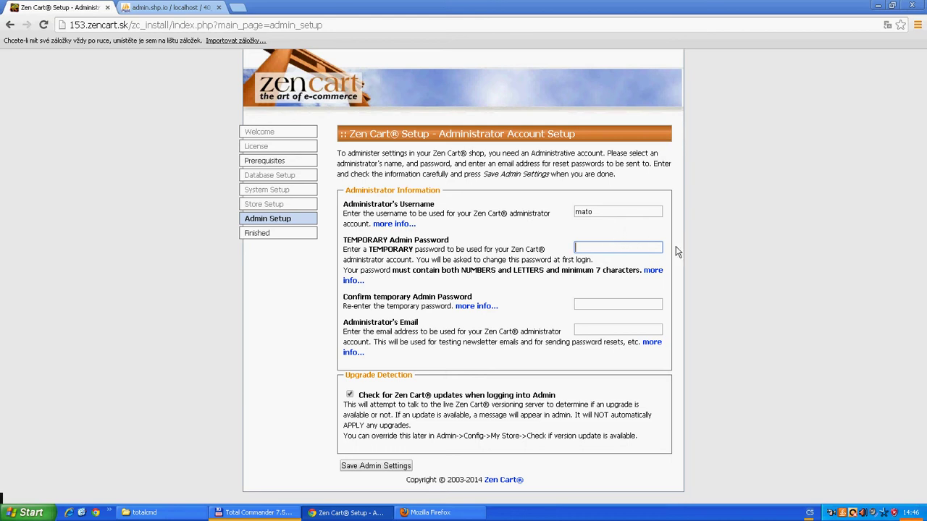
key("Tab")
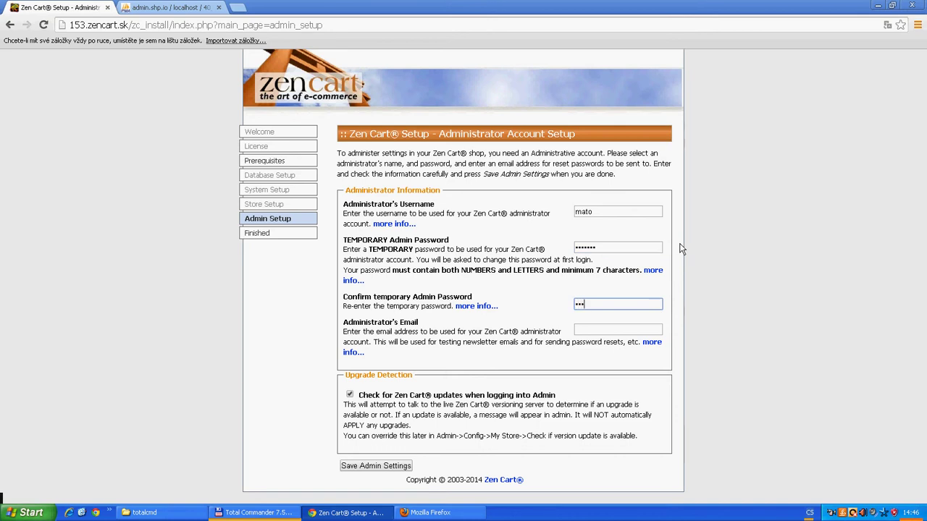
Paste the administrator's e-mail, turn off update checks, and save the admin settings
left_click(614, 329)
key("ctrl+v")
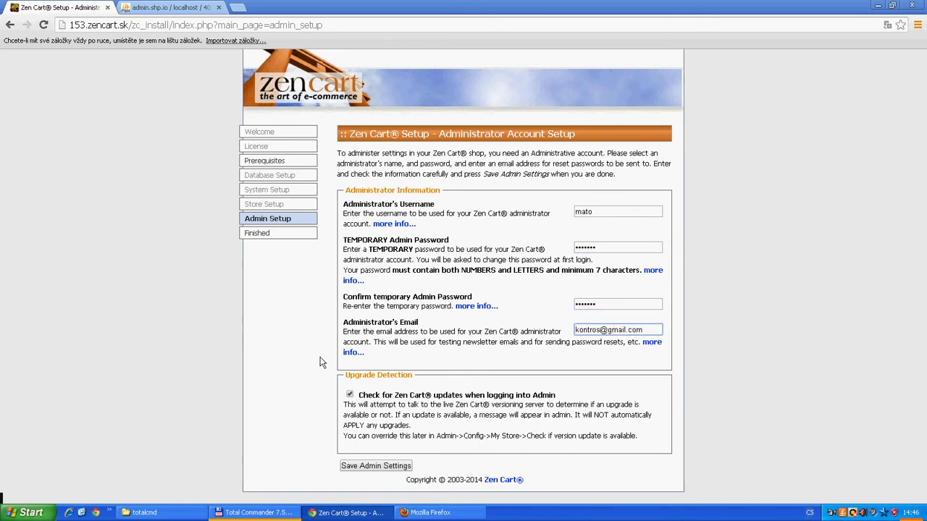
left_click(350, 396)
left_click(389, 467)
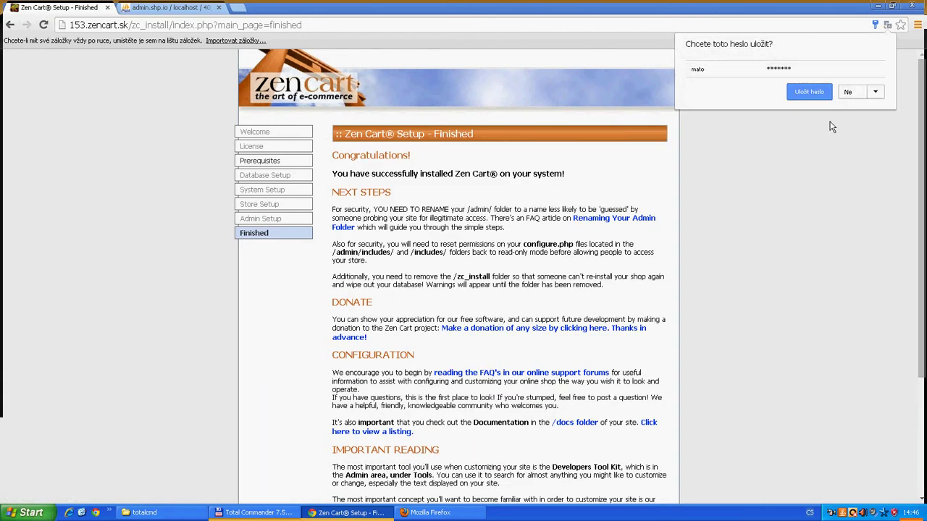
Dismiss Chrome's save-password prompt with Ne, scroll the Finished page, and return to Total Commander
left_click(848, 93)
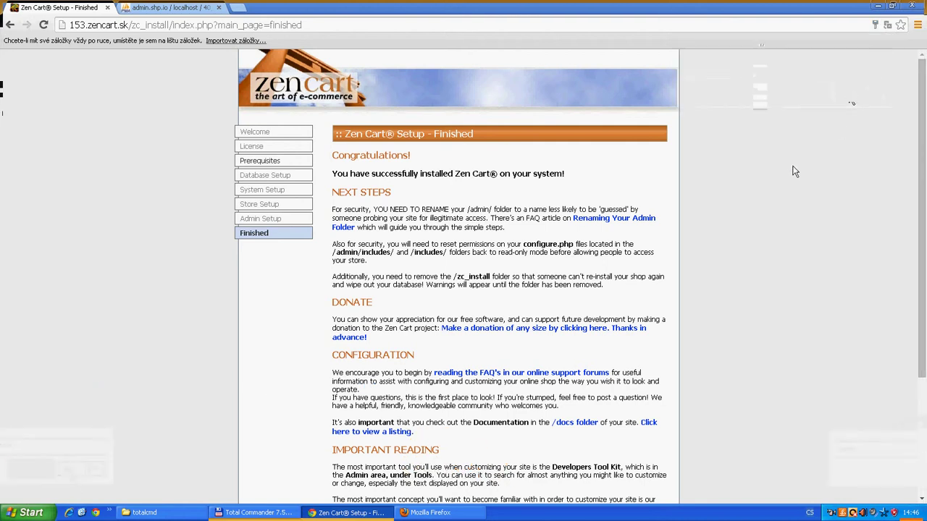
scroll(714, 246, "down", 3)
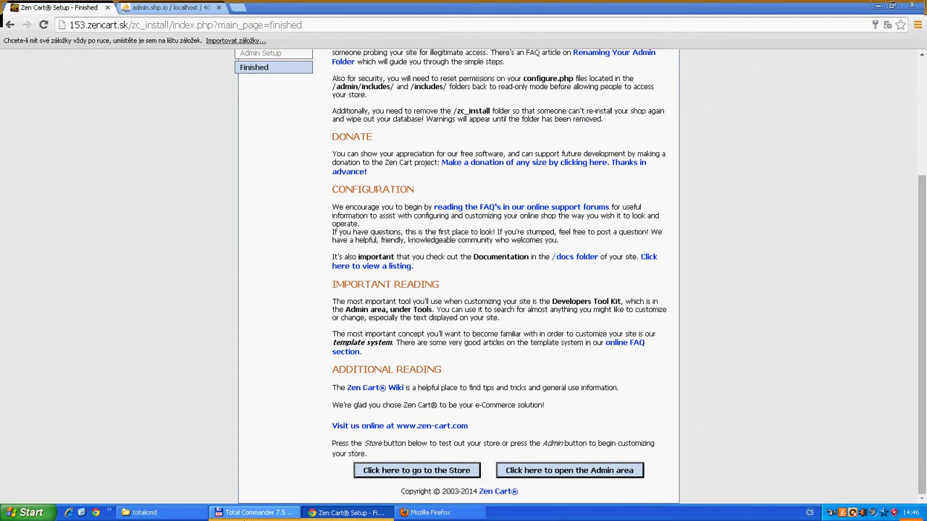
left_click(253, 512)
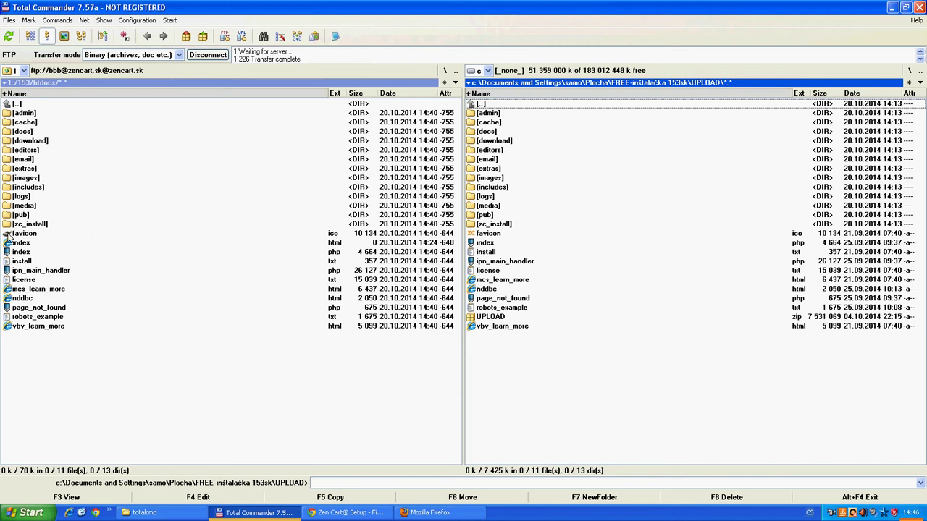
Rename the server's zc_install folder to zc_installmnbmnbm, abandoning the accidental admin rename
left_click(26, 114)
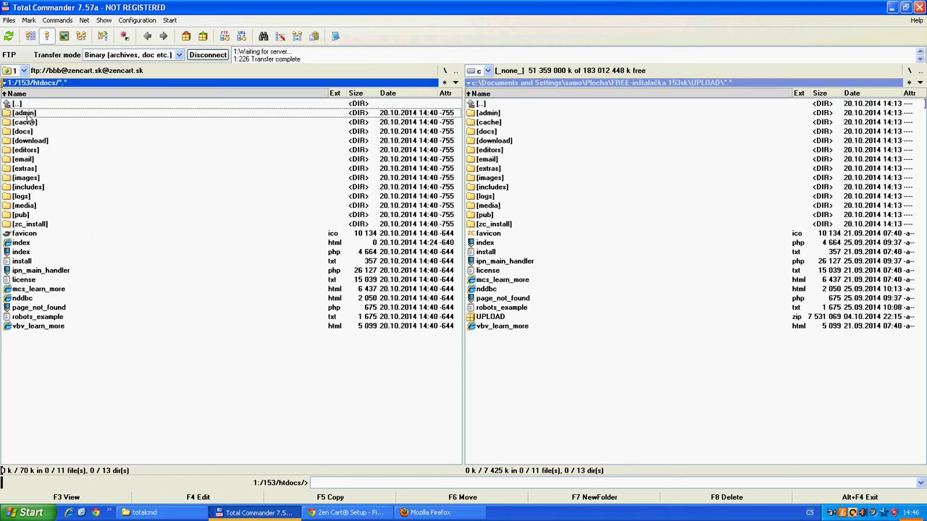
left_click(25, 114)
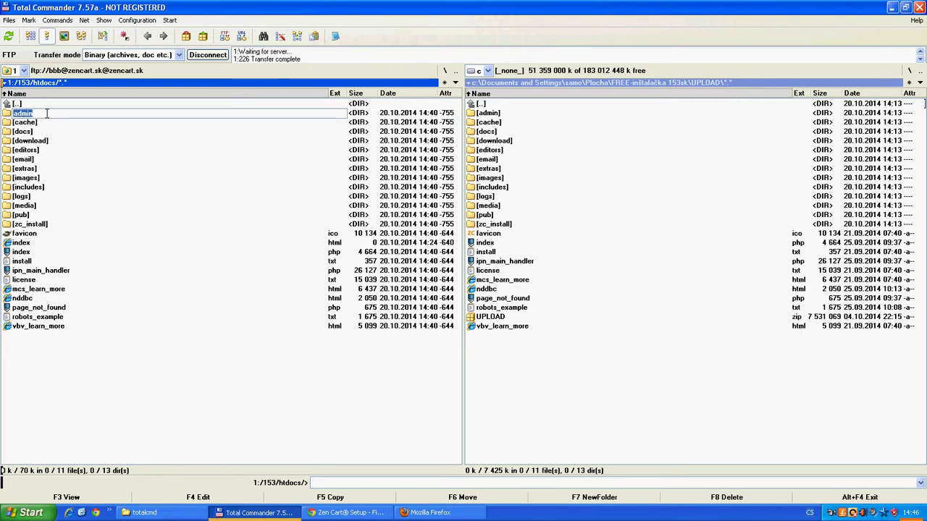
type("dodo")
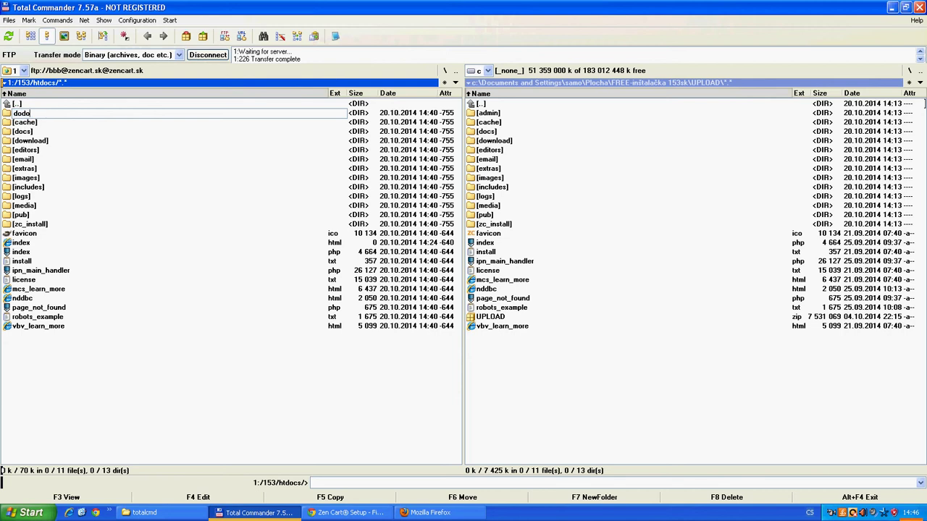
left_click(38, 226)
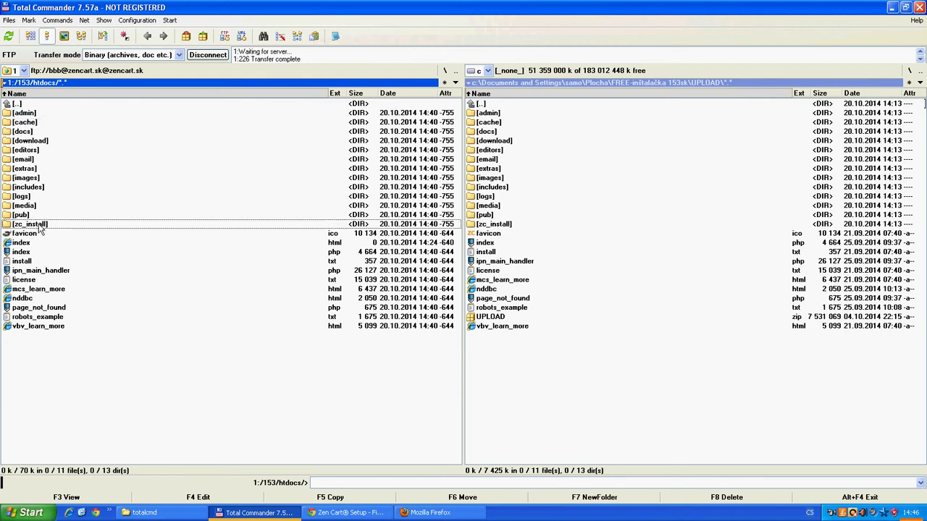
left_click(39, 226)
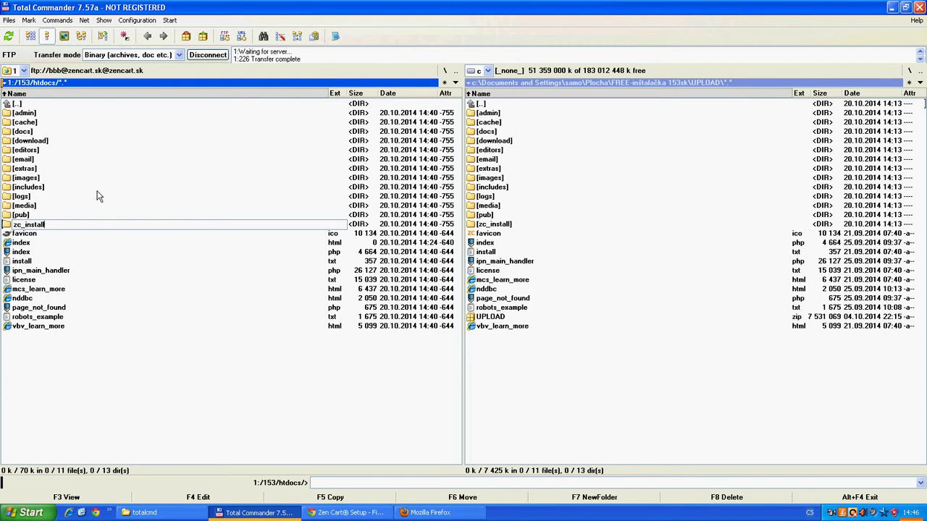
type("mnbmnbm")
key("Return")
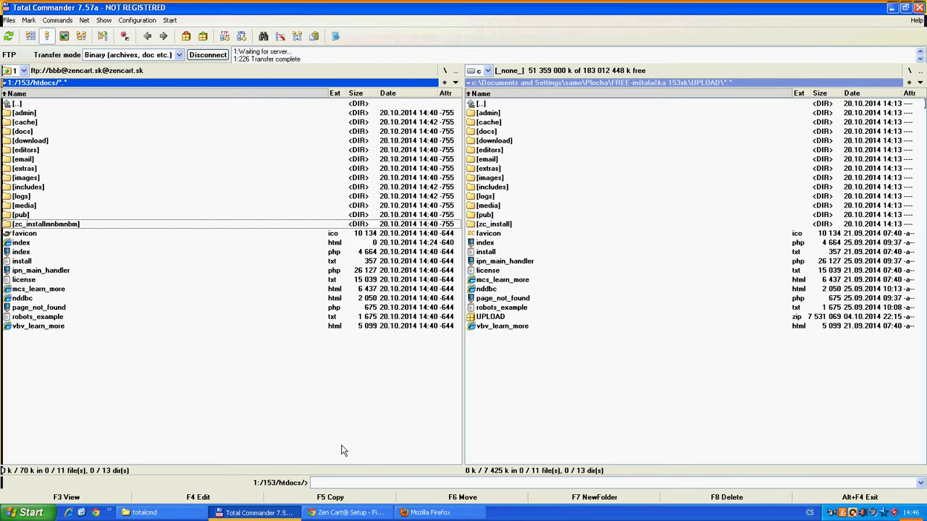
Remove the zc_install path so Chrome loads 153.zencart.sk, which comes up blank
left_click(340, 514)
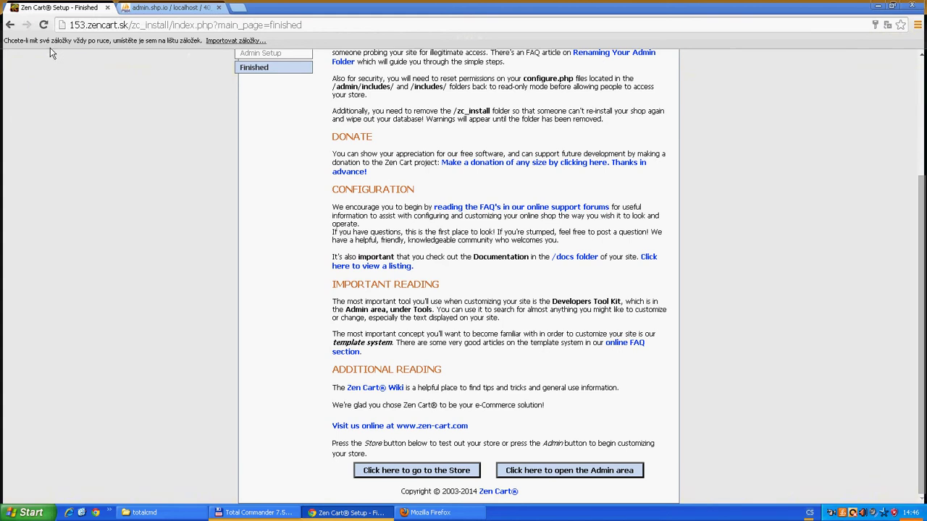
left_click_drag(129, 25, 413, 25)
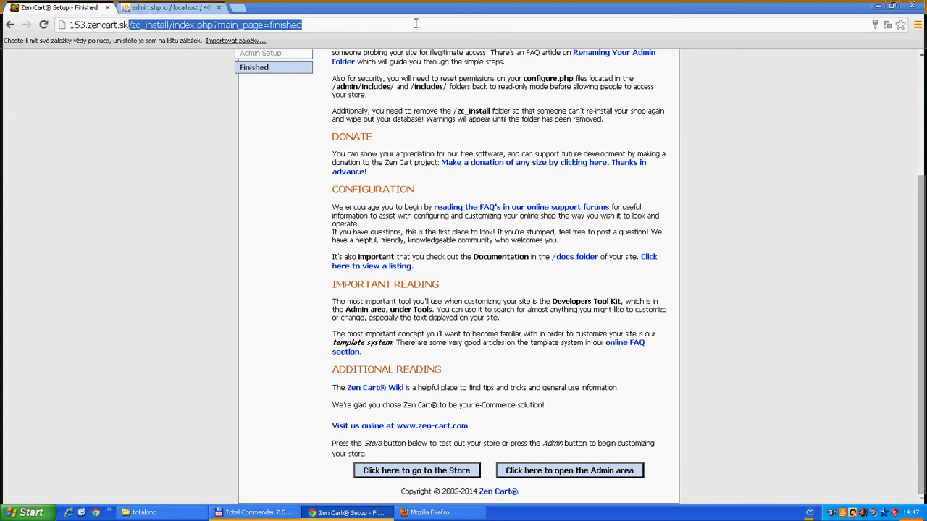
key("BackSpace")
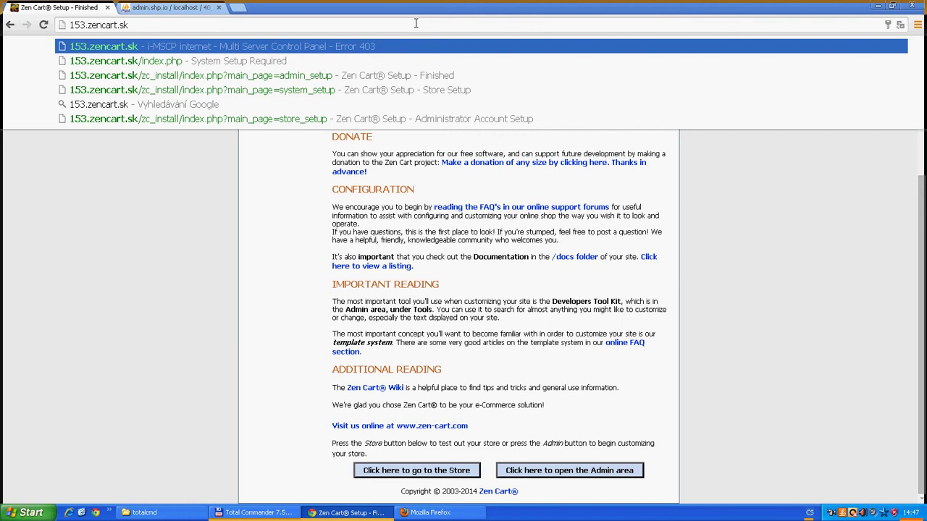
key("Return")
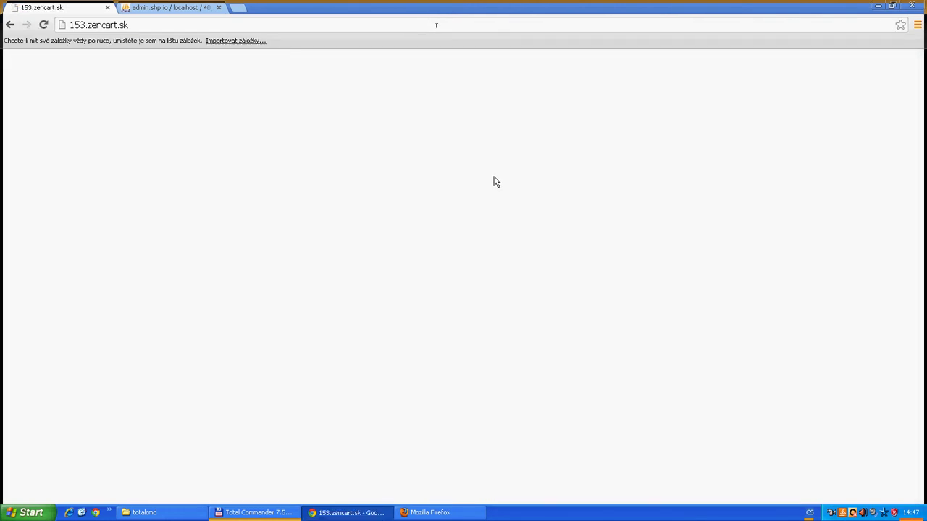
left_click(136, 25)
key("End")
left_click(249, 513)
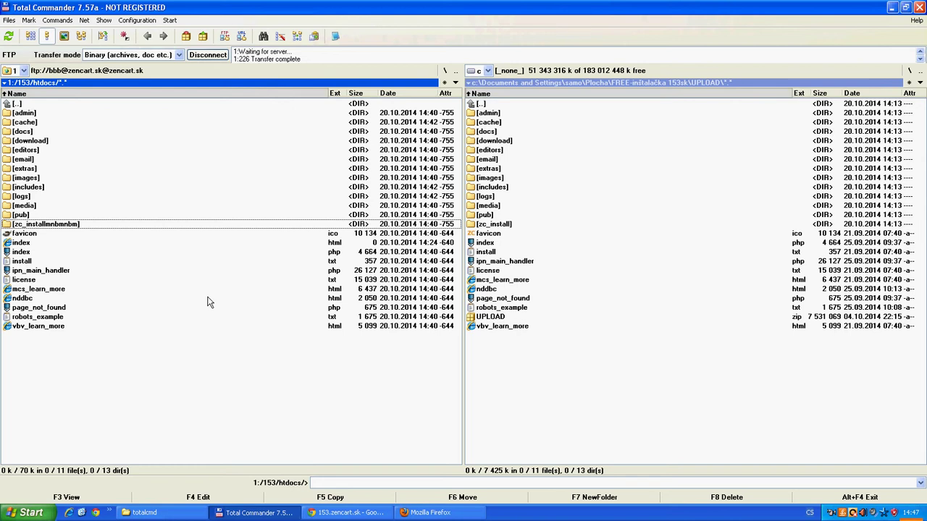
Delete the empty index.html from the server's 153/htdocs folder, leaving index.php
left_click(25, 244)
right_click(24, 244)
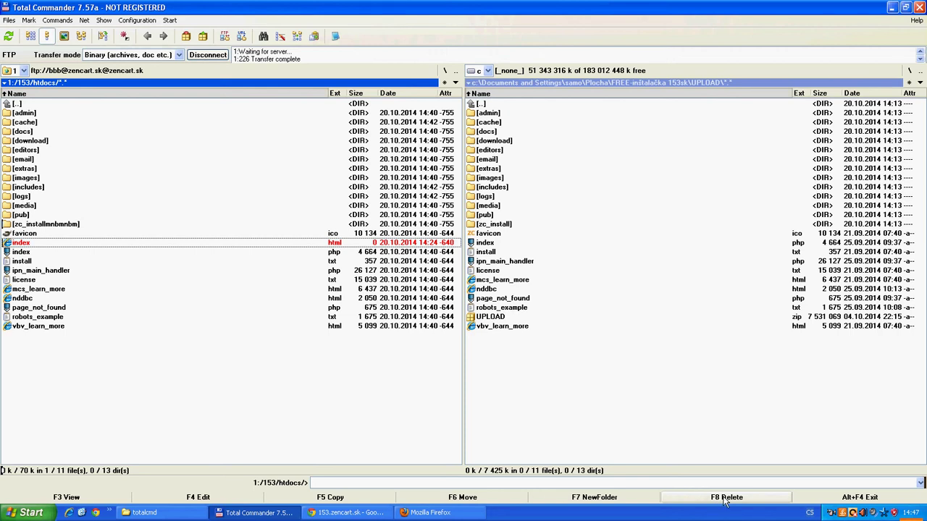
left_click(724, 500)
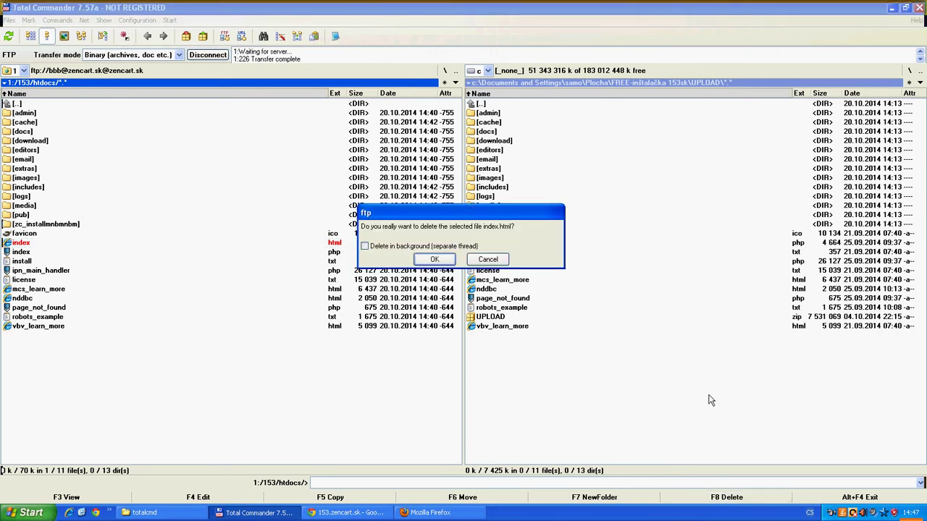
key("Return")
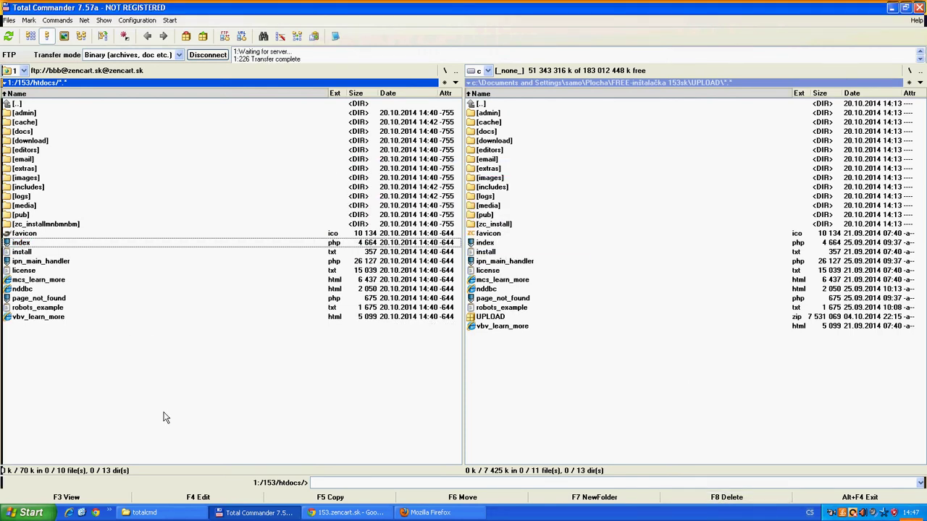
left_click(353, 514)
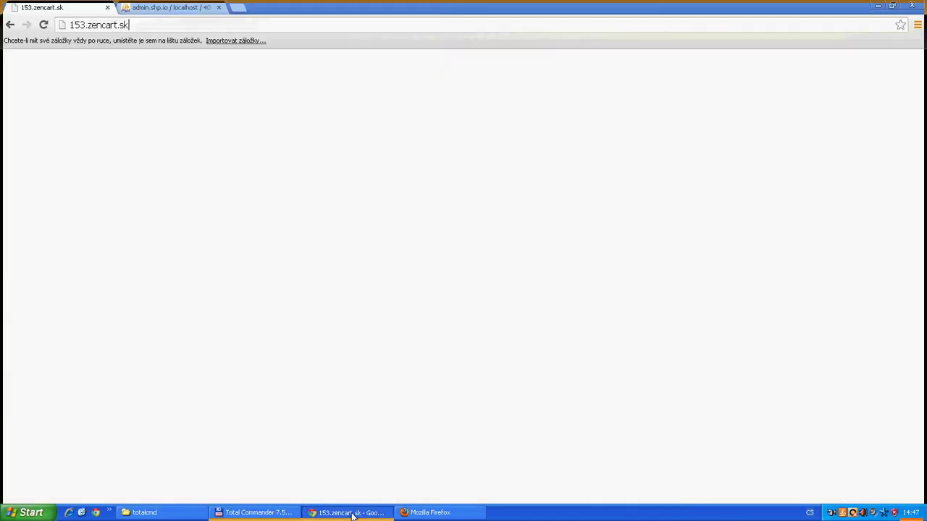
Reload 153.zencart.sk and scroll through the special offers grid, whose product pictures are missing
left_click(43, 26)
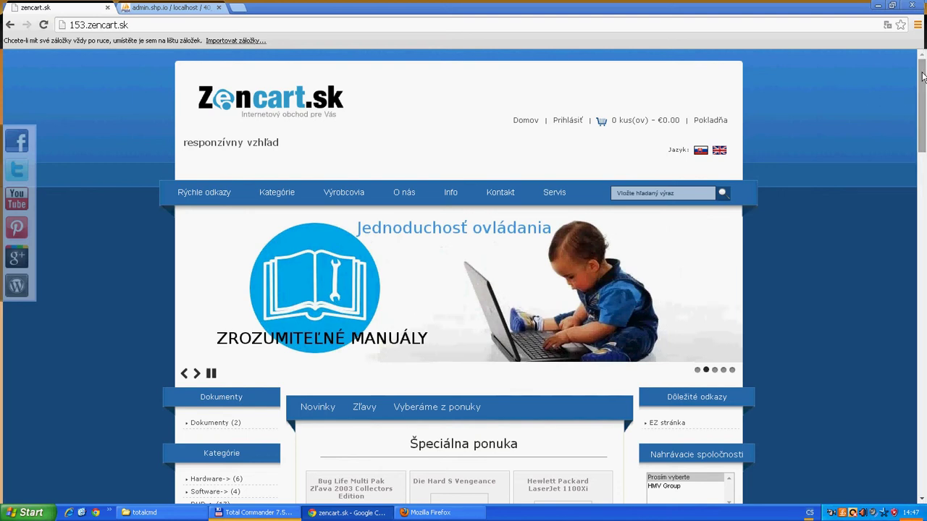
scroll(824, 290, "down", 3)
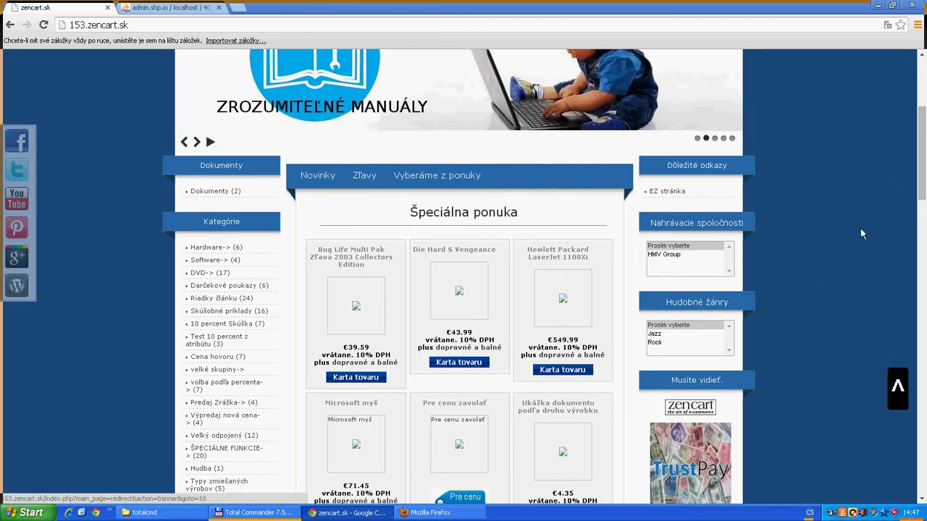
scroll(853, 242, "down", 3)
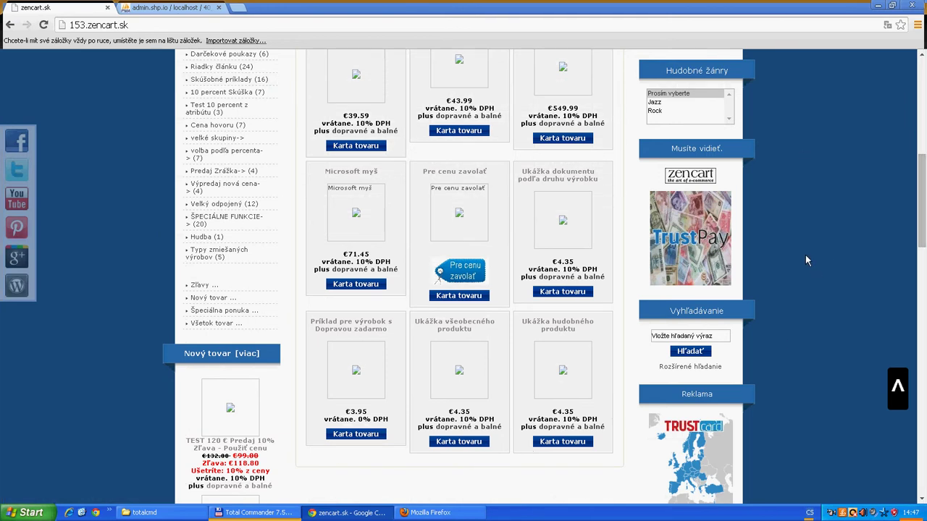
left_click(253, 513)
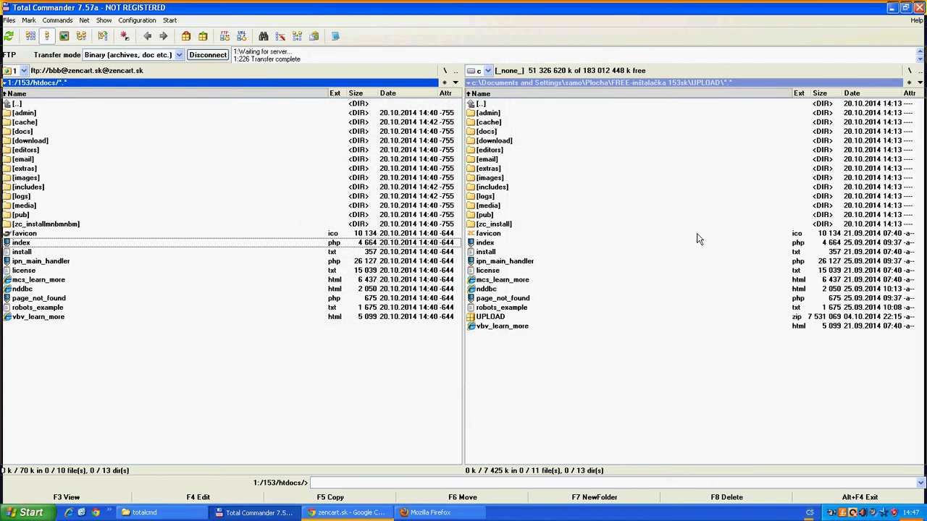
Upload the DEMODATA download, images and media folders into /153/htdocs on the server
double_click(472, 105)
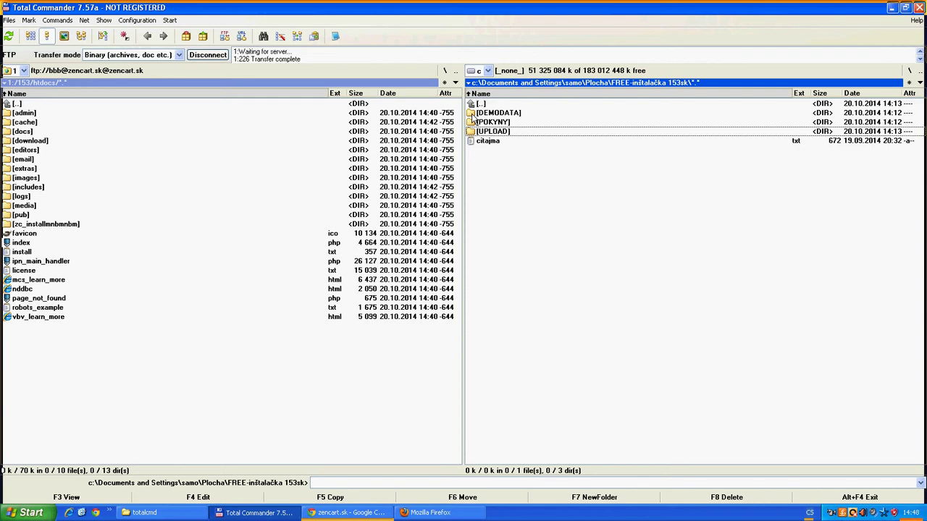
double_click(471, 115)
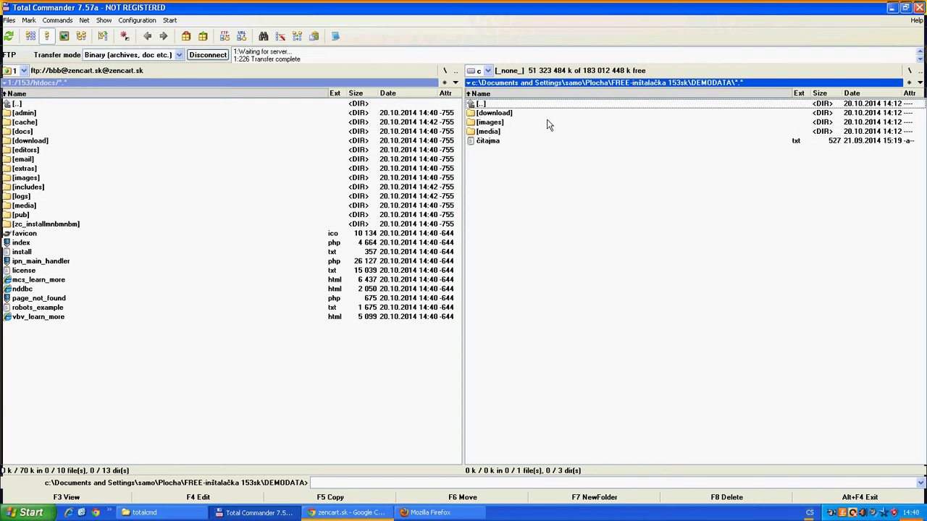
right_click(488, 116)
right_click(490, 122)
right_click(488, 132)
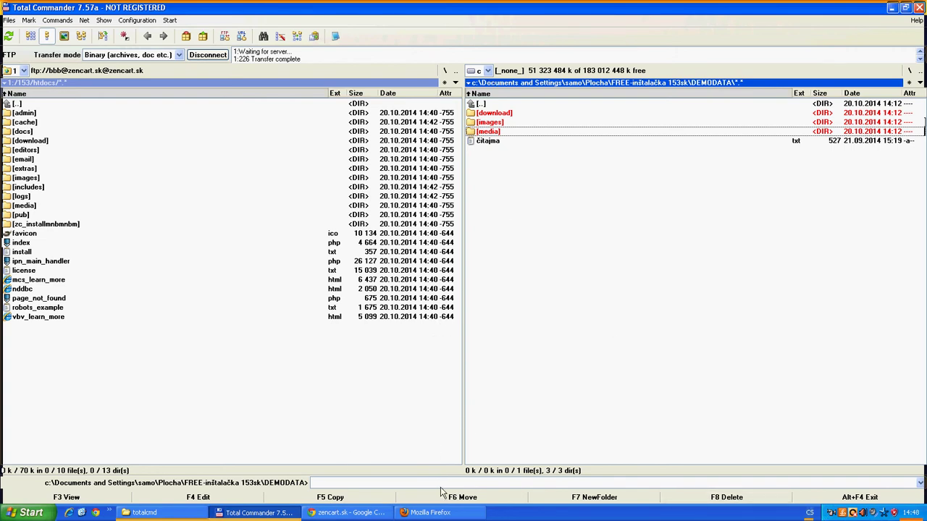
left_click(333, 499)
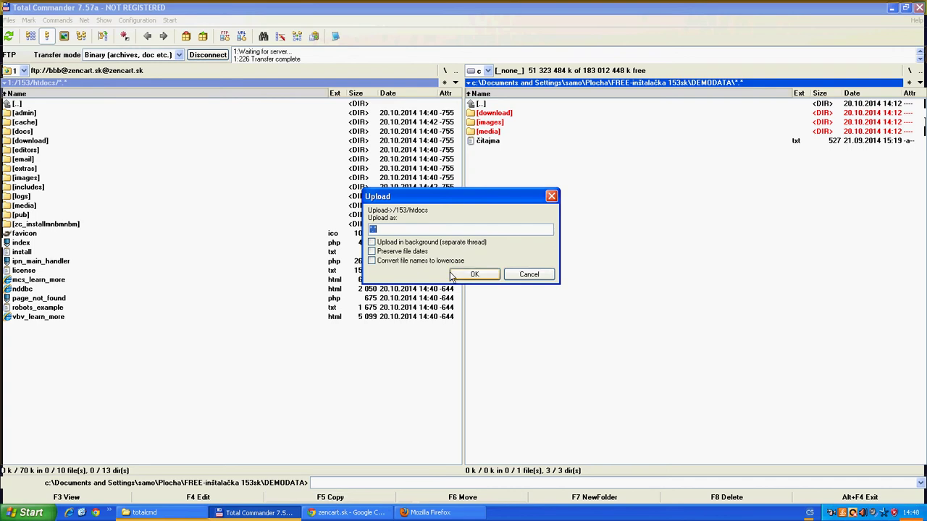
left_click(471, 273)
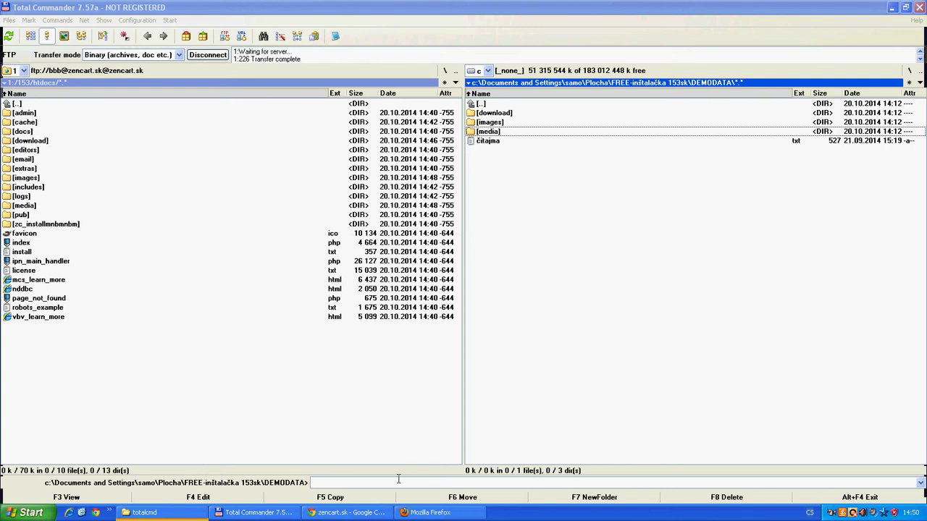
Reload the storefront, scroll to the special offers now showing pictures, and pause the banner slideshow
left_click(343, 513)
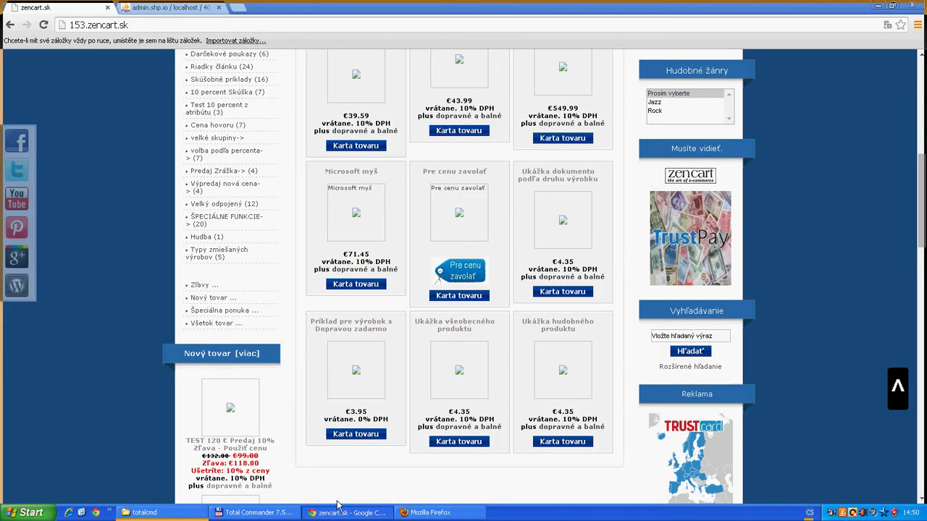
left_click(44, 25)
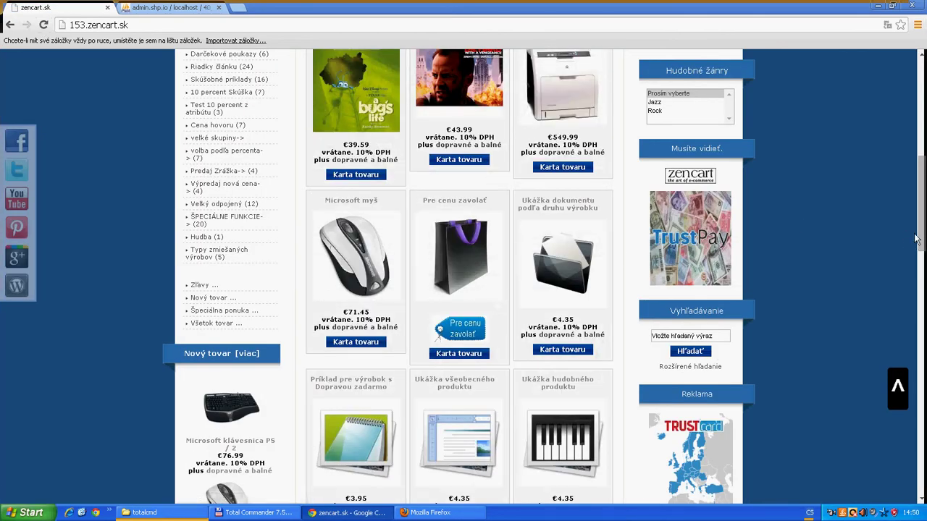
left_click_drag(922, 233, 922, 200)
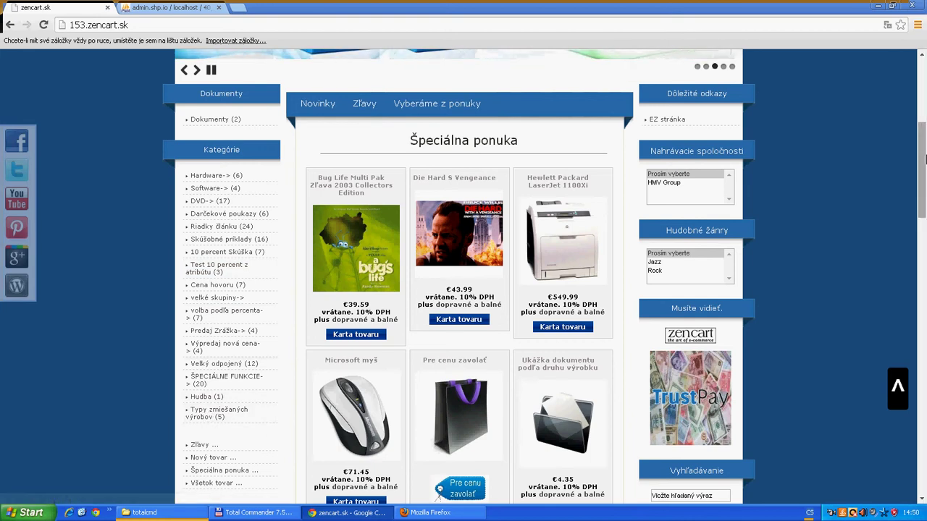
left_click_drag(922, 167, 920, 122)
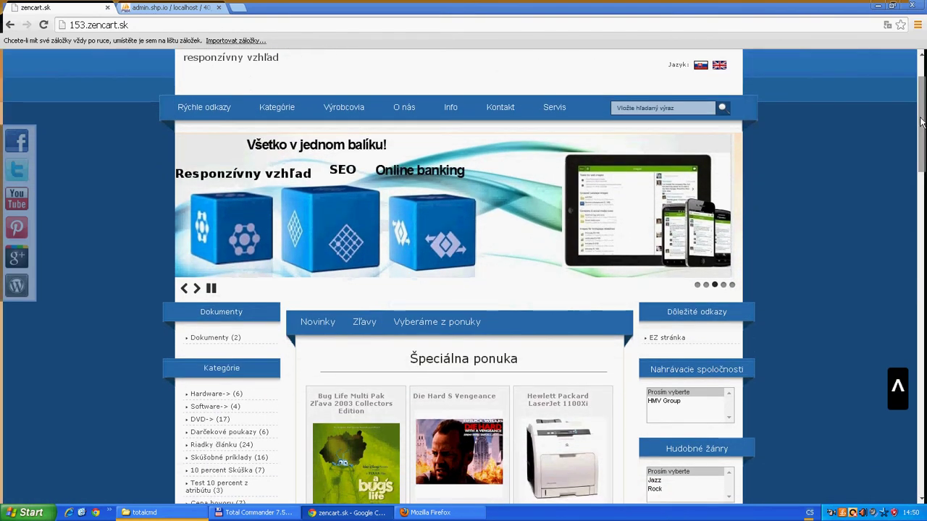
left_click(210, 288)
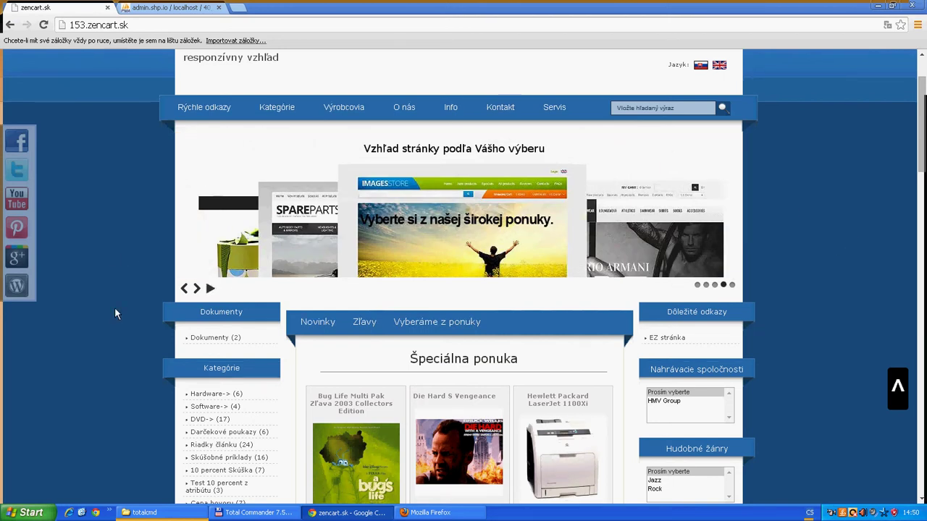
left_click(245, 513)
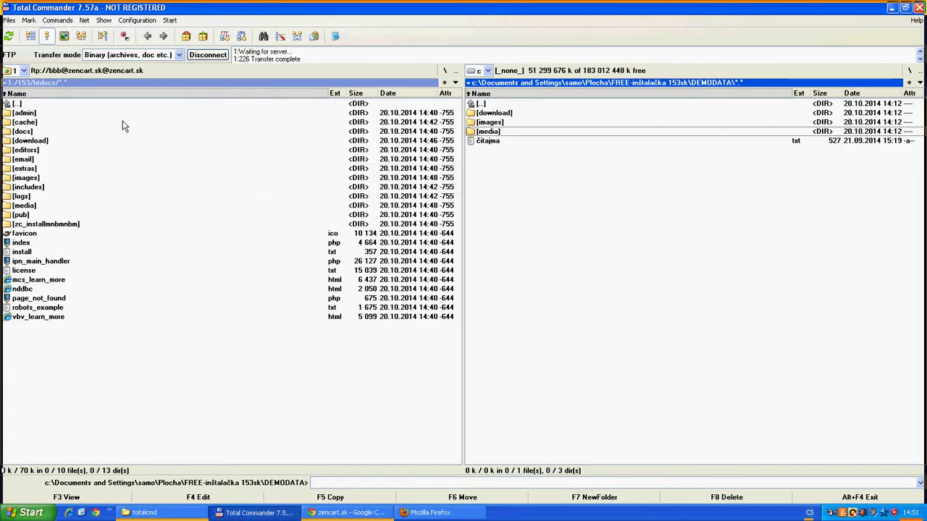
Rename the admin folder in the server's 153/htdocs to dodo
left_click(24, 114)
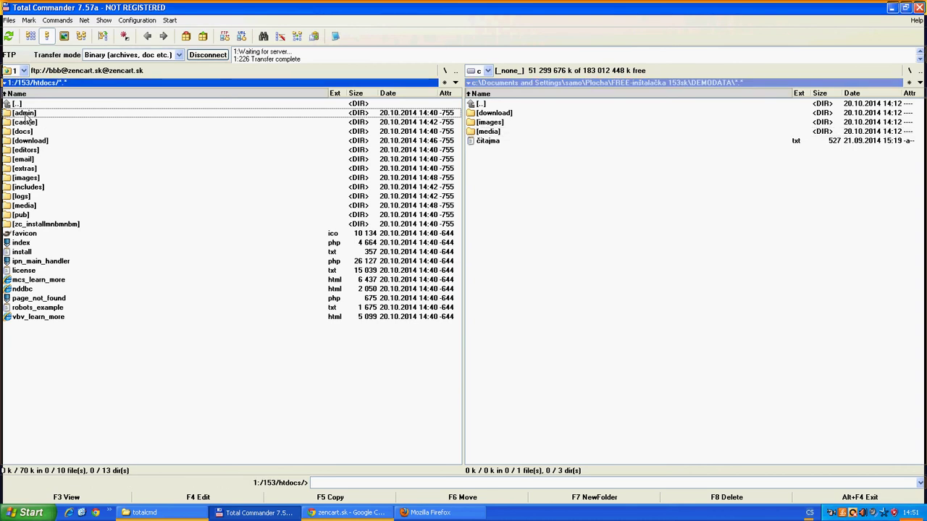
left_click(25, 114)
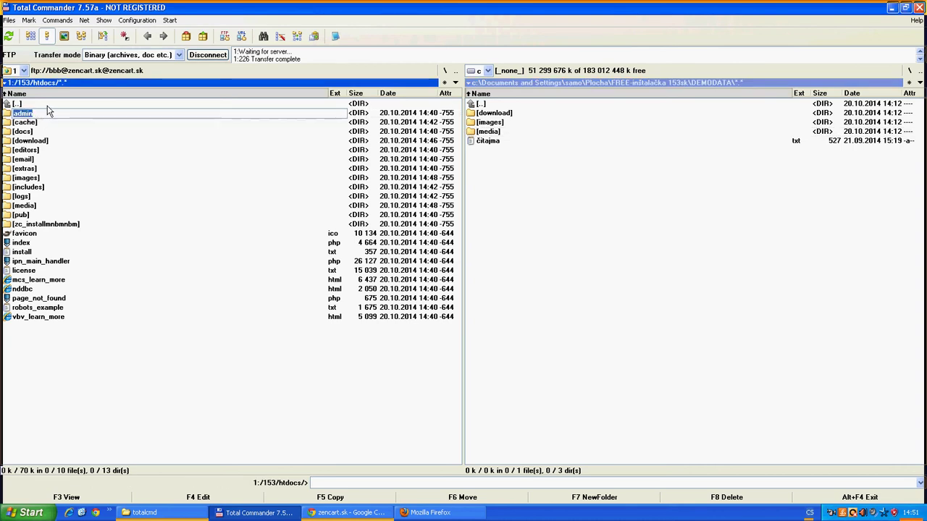
type("dodo")
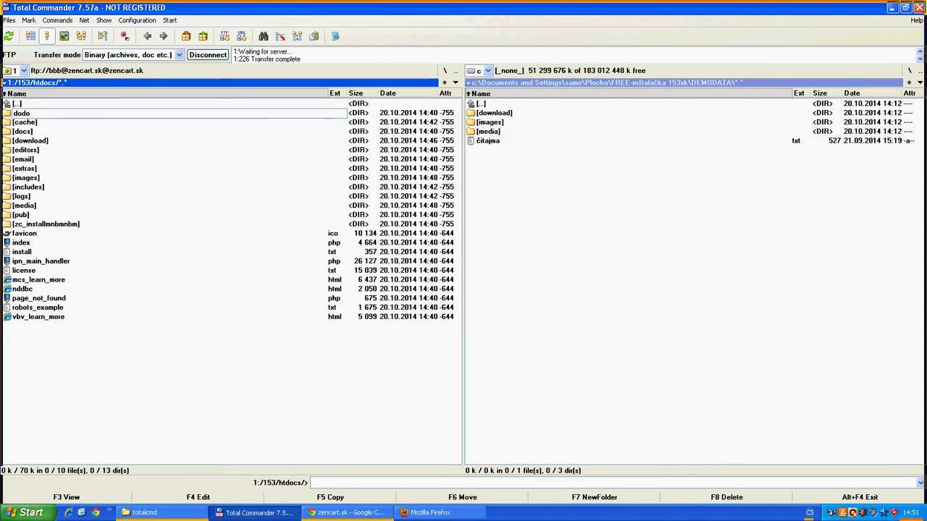
key("Return")
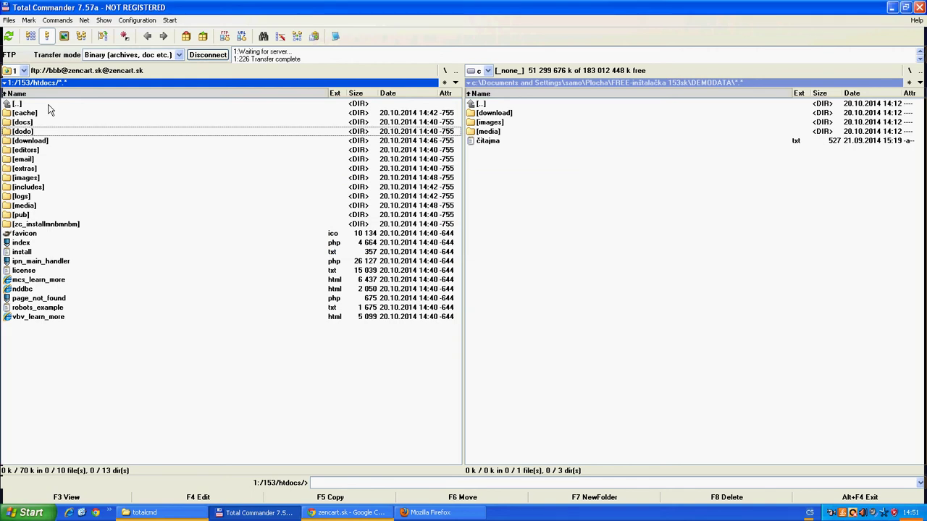
Load 153.zencart.sk/dodo in Chrome to reach the Zen Cart administrator login page
left_click(353, 512)
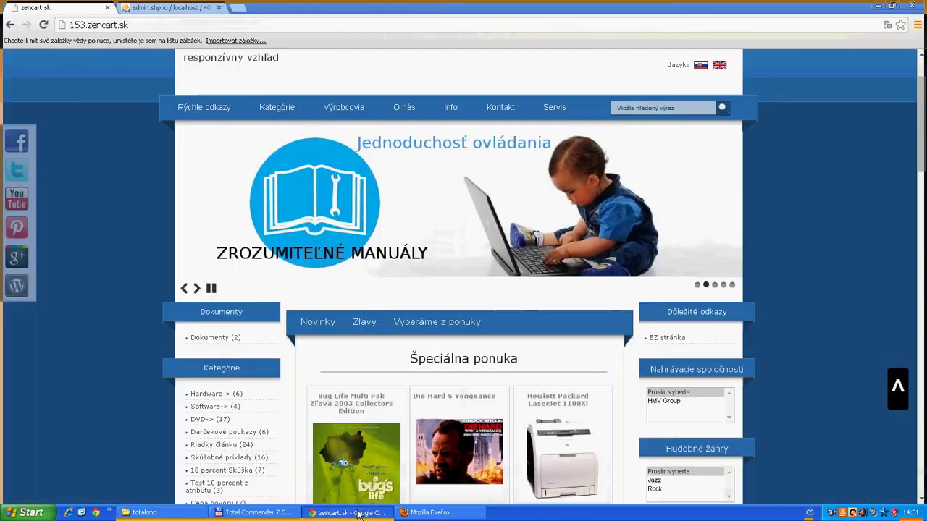
left_click(133, 24)
left_click(133, 24)
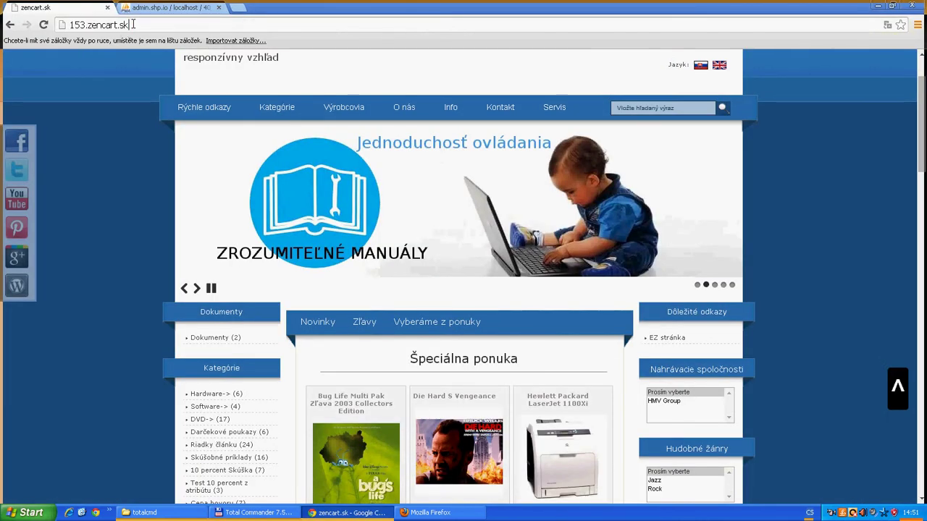
type("/")
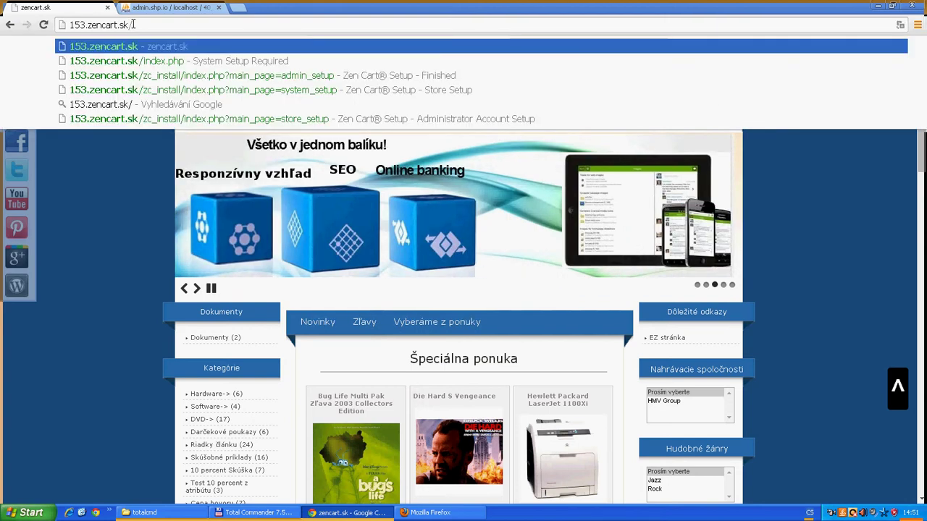
type("do")
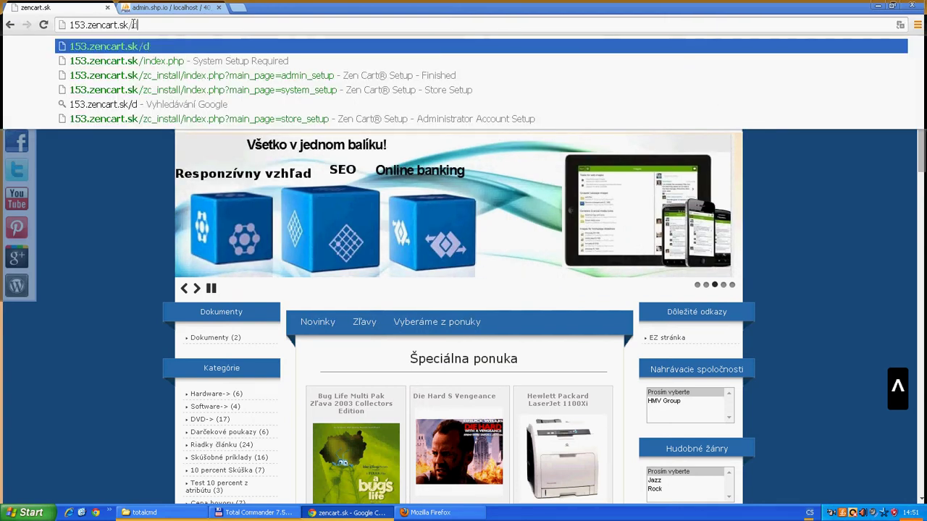
type("do")
key("Return")
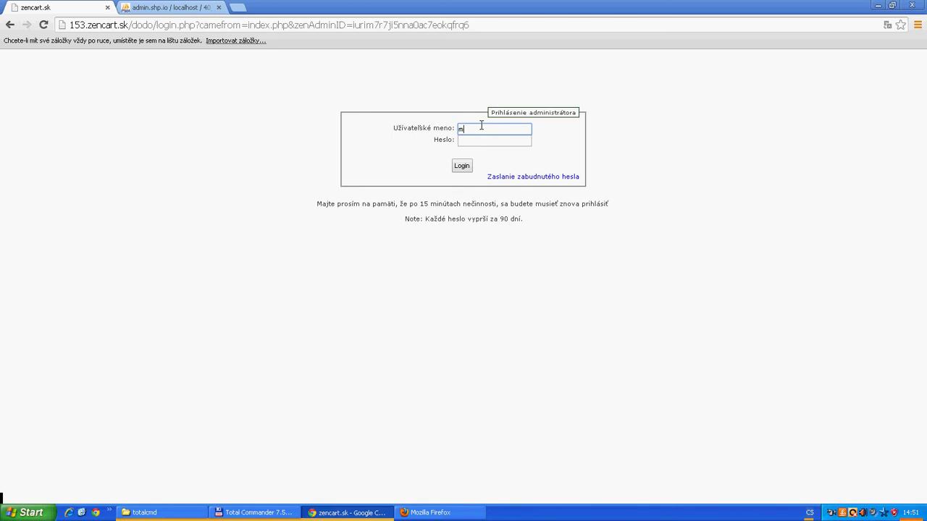
Sign in with the admin username and password, then submit old and new passwords to reach the dashboard
key("Tab")
key("Return")
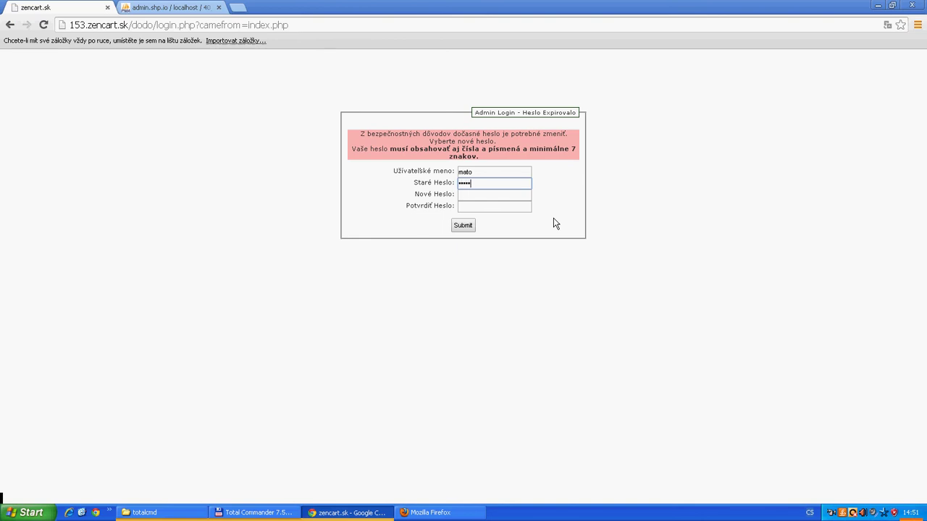
key("Tab")
key("Tab")
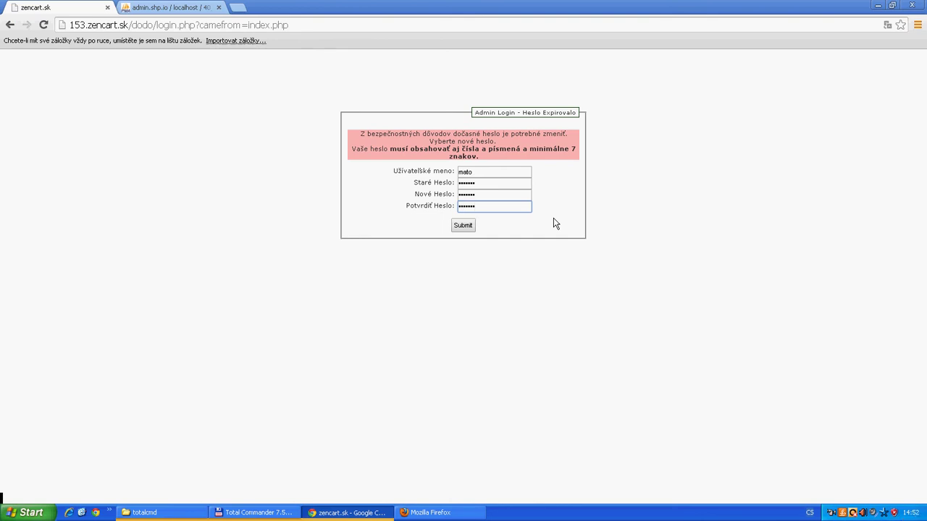
left_click(464, 226)
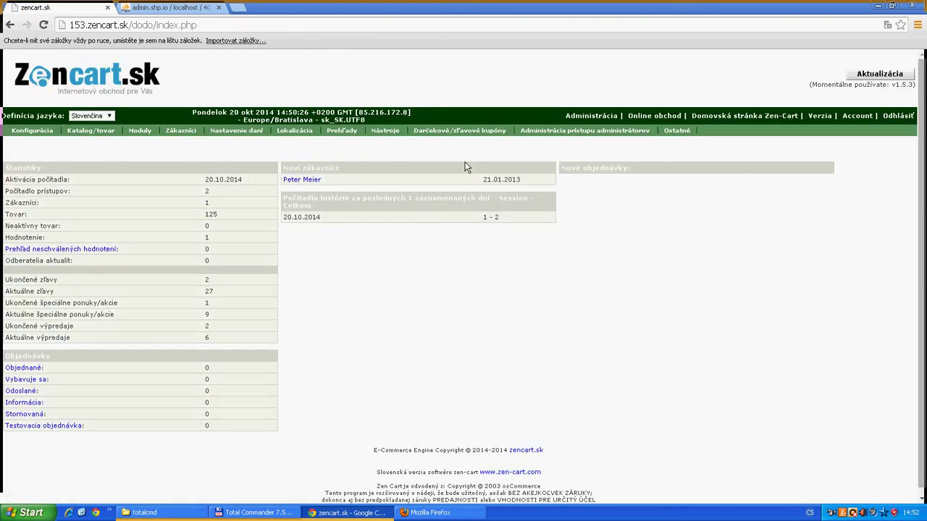
Go to Katalog/tovar > Kategórie/Tovar in the Zen Cart admin and open the Software folder
mouse_move(42, 135)
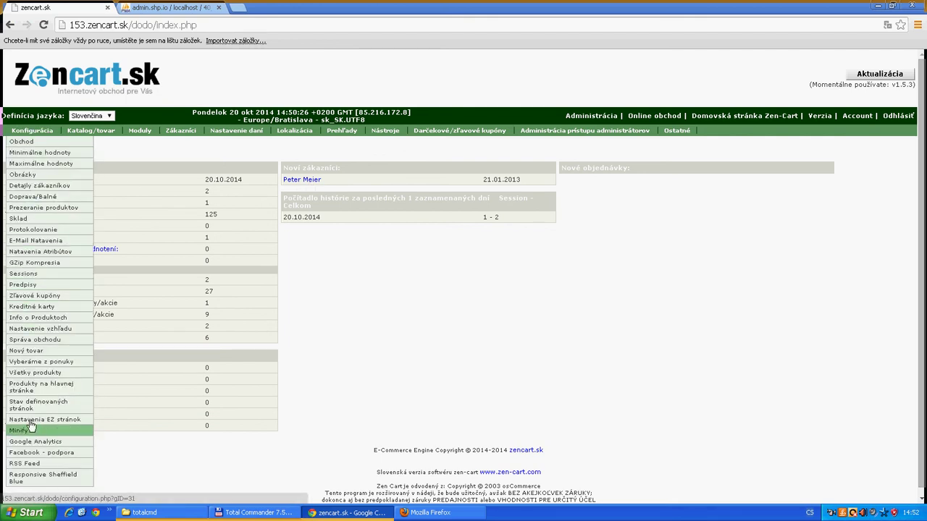
mouse_move(86, 132)
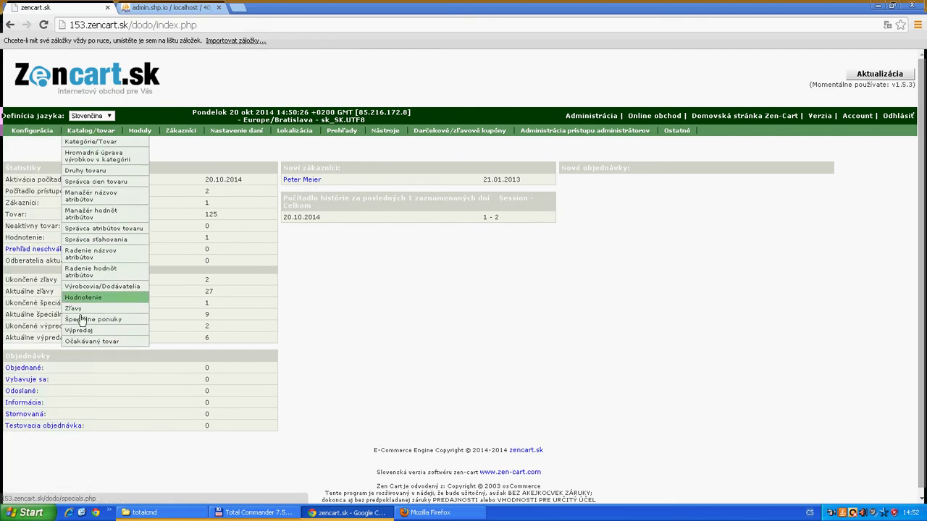
mouse_move(197, 137)
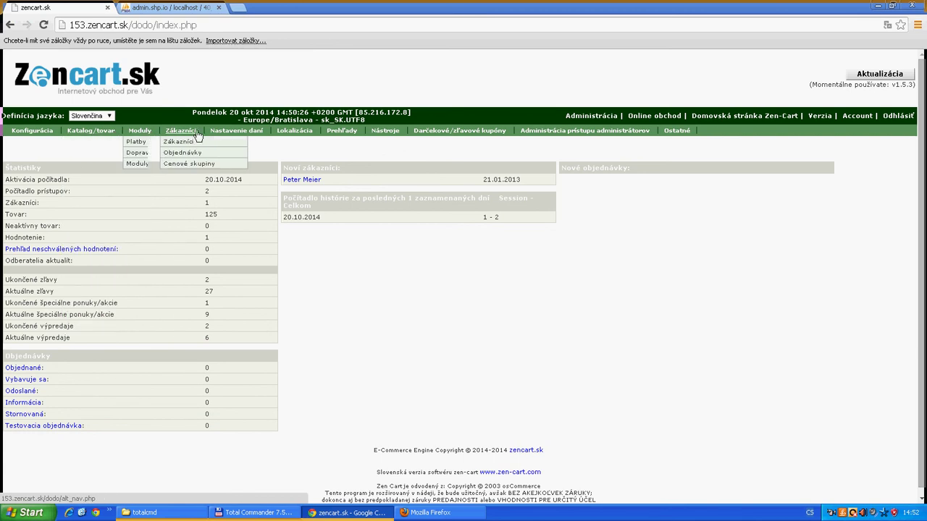
mouse_move(598, 137)
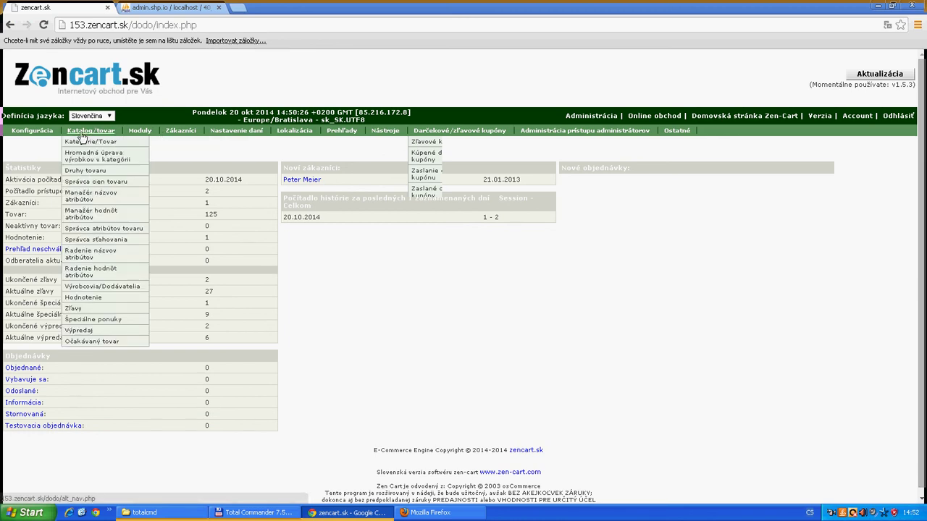
left_click(84, 143)
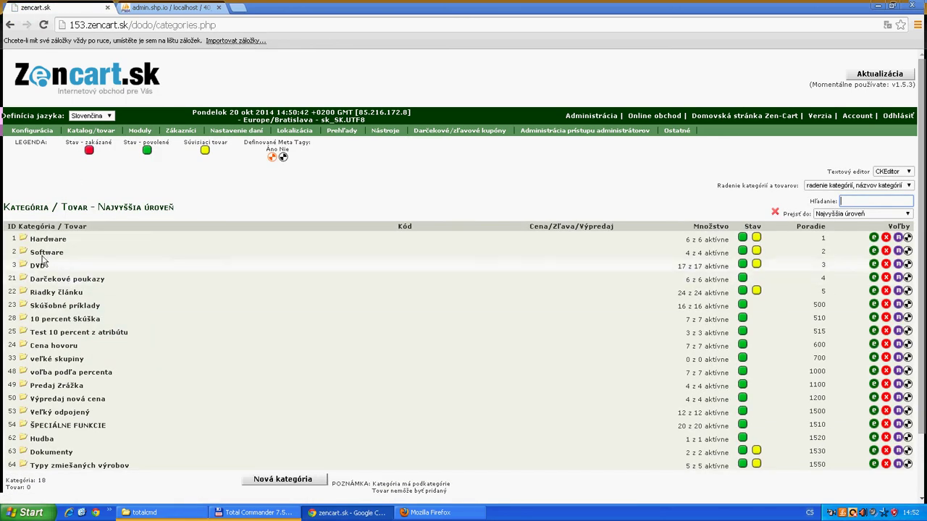
left_click(41, 253)
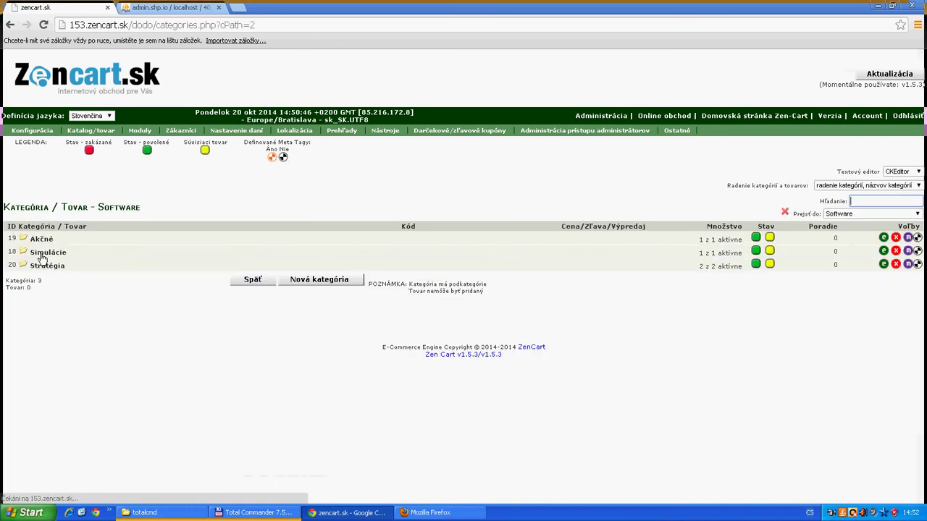